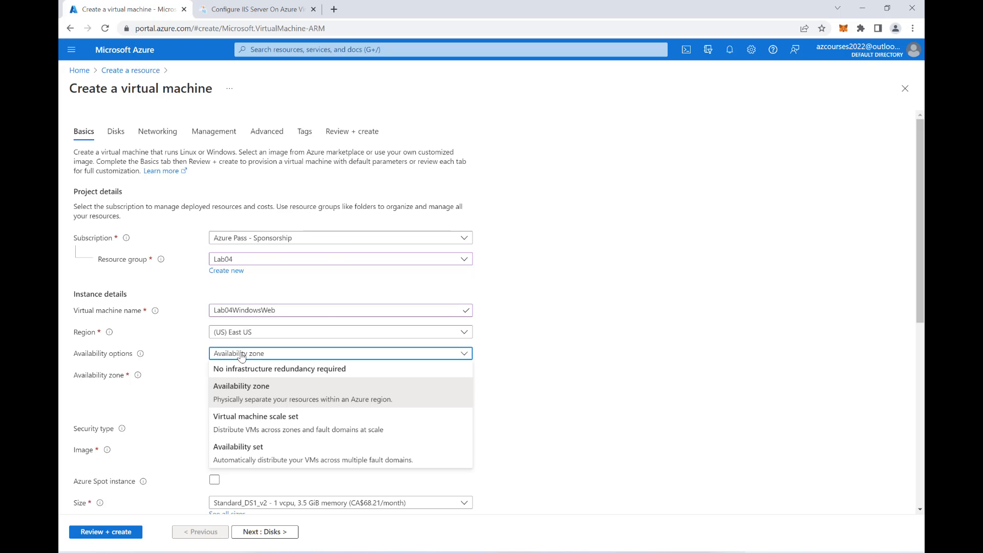
Set the VM's availability to No infrastructure redundancy required and its image to Windows Server 2016 Datacenter - Gen2
left_click(274, 370)
scroll(287, 364, "down", 1)
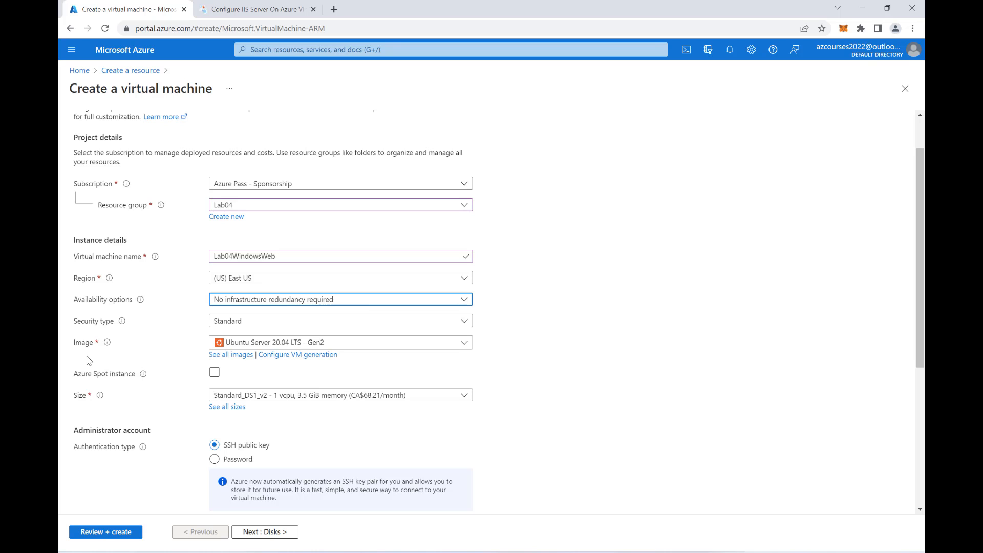
left_click(333, 344)
scroll(346, 233, "down", 2)
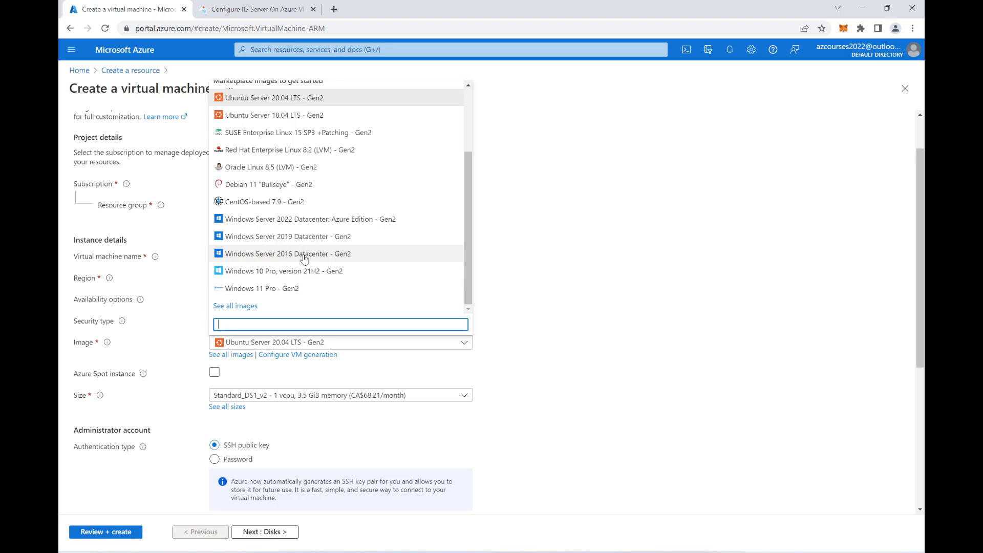
left_click(272, 254)
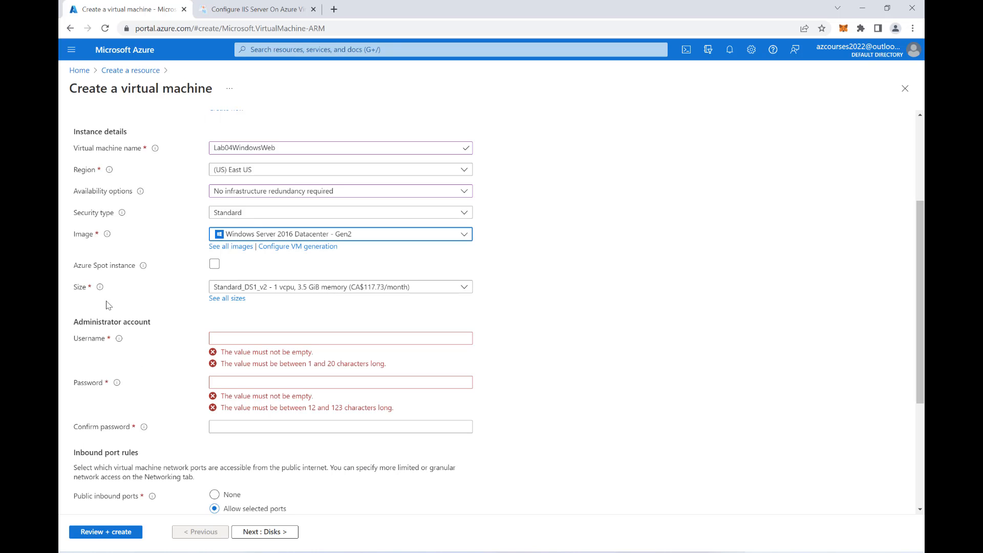
Set the administrator username to Lab00User and enter and confirm the account password
left_click(249, 336)
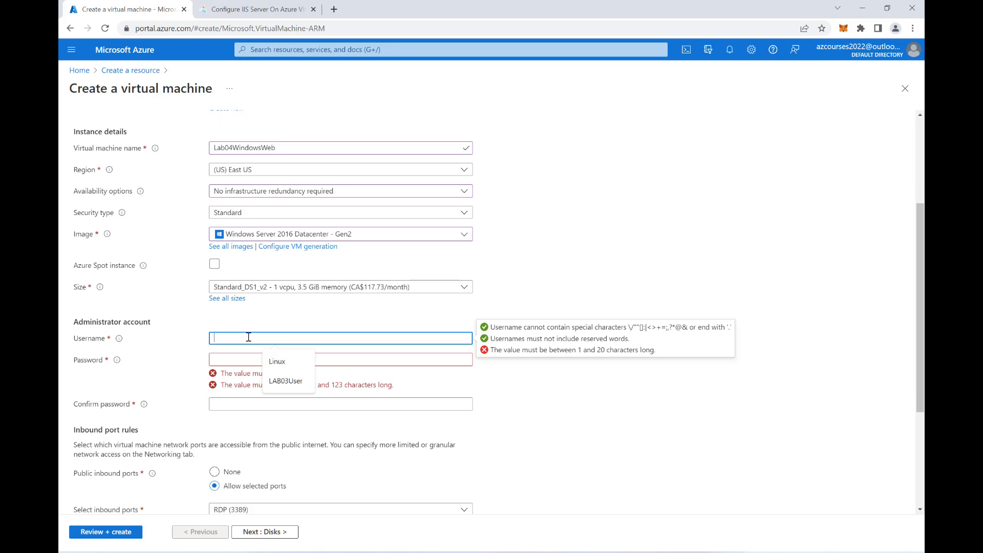
type("Lab04")
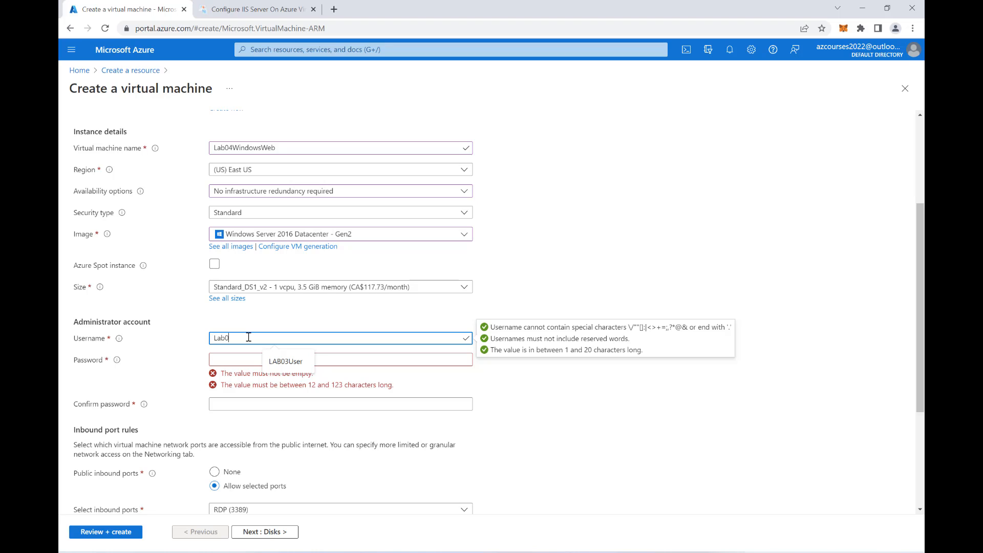
key("BackSpace")
key("BackSpace")
type("0User")
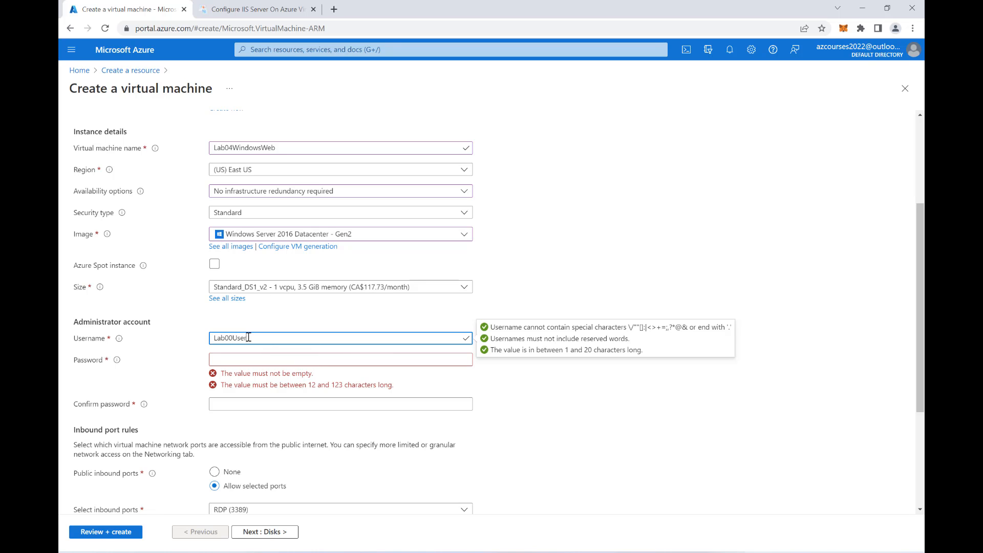
left_click(231, 362)
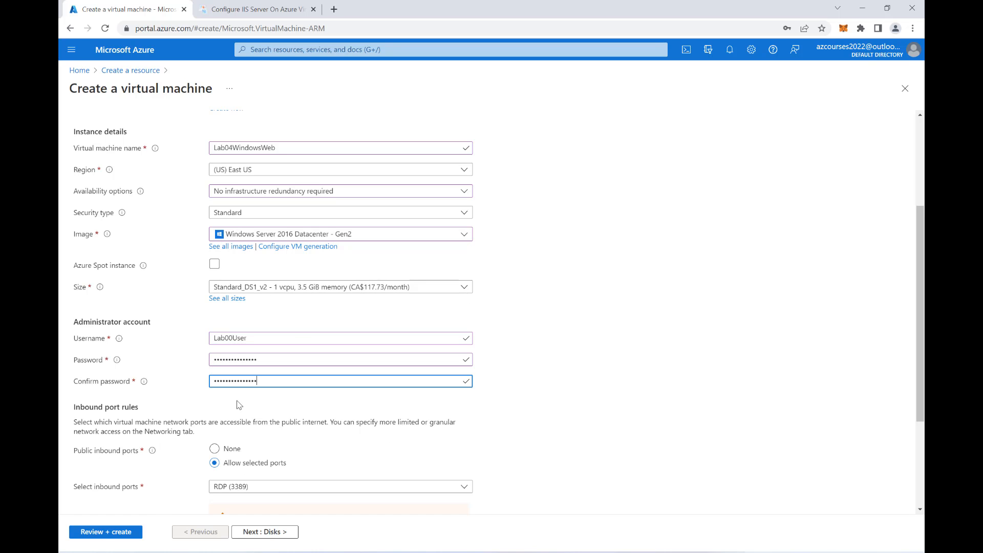
Create and attach an empty 1024 GiB Premium SSD data disk to the VM, with Delete disk with VM enabled
scroll(237, 404, "down", 2)
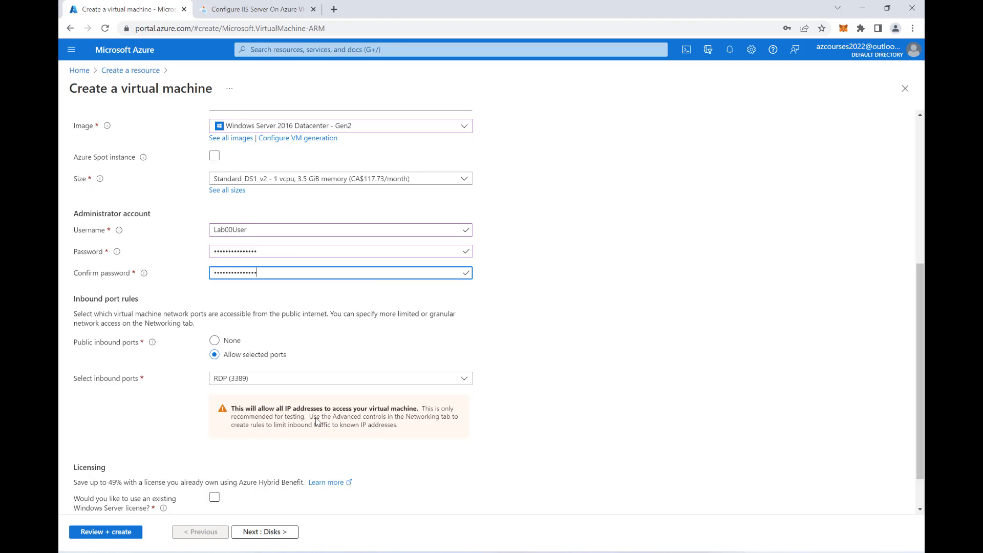
scroll(225, 332, "down", 2)
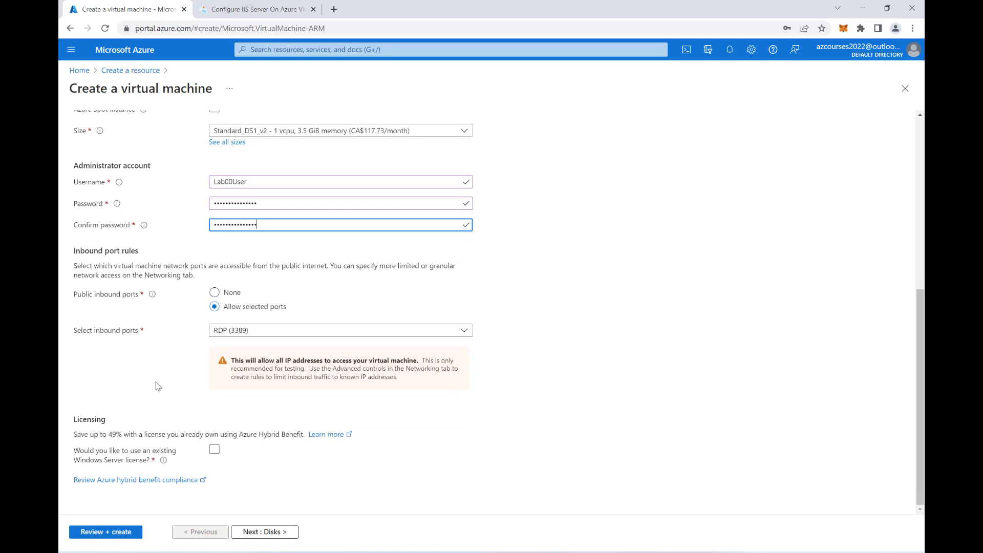
left_click(271, 533)
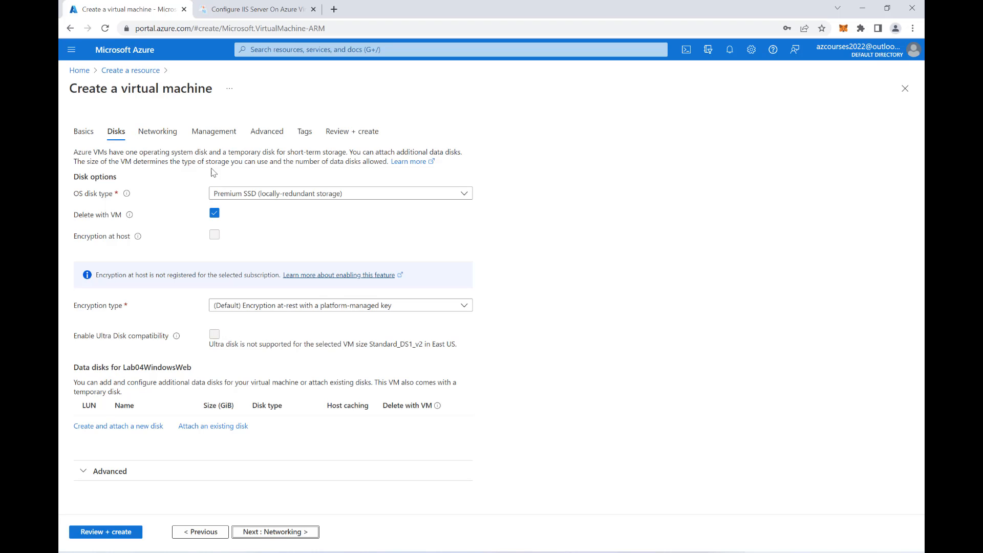
left_click(136, 427)
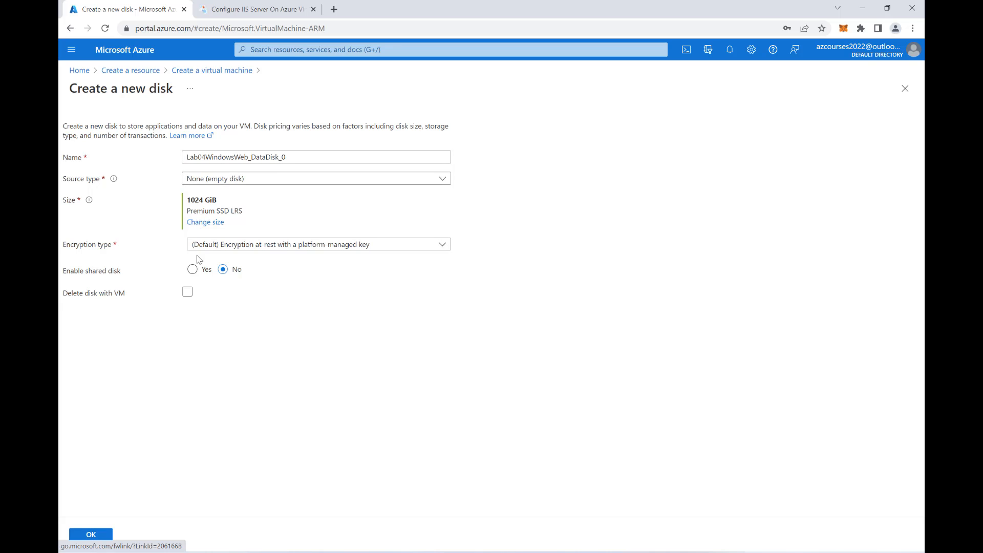
left_click(221, 182)
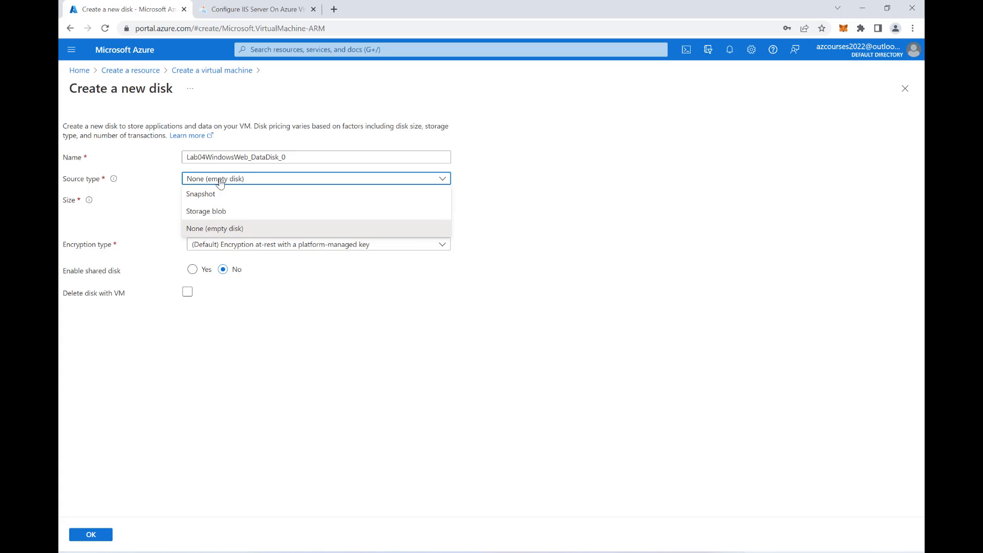
left_click(221, 183)
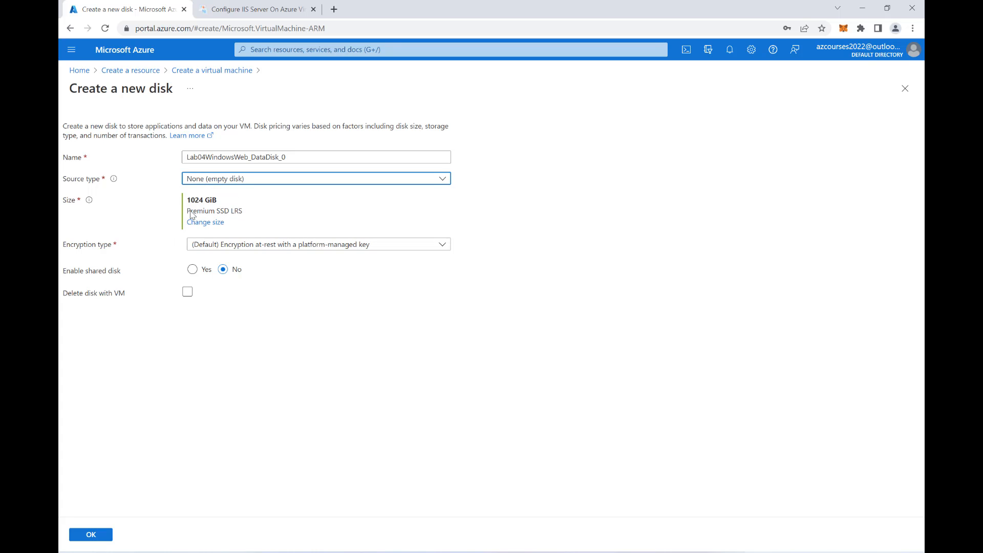
left_click(208, 222)
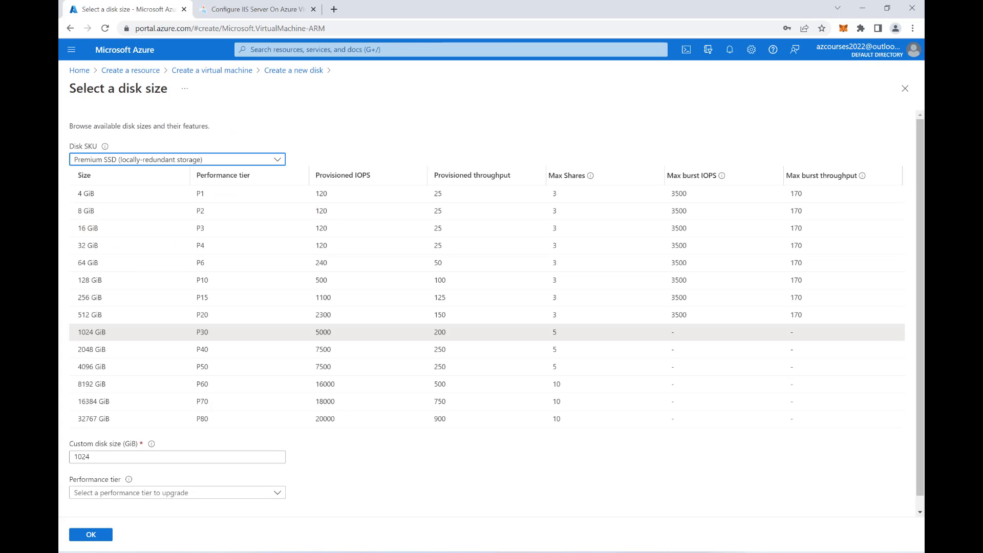
left_click(92, 535)
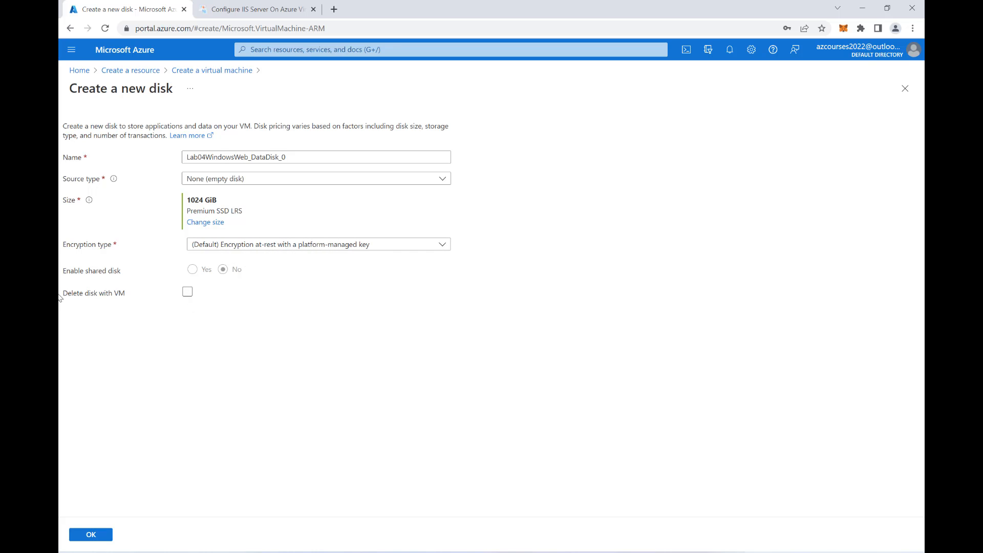
left_click(188, 292)
left_click(88, 534)
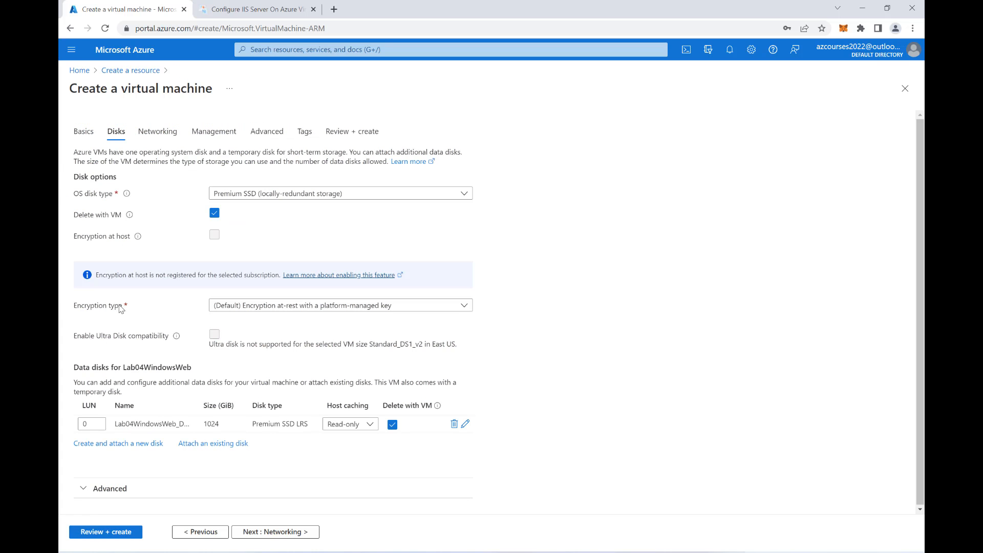
Keep the default networking and management settings and proceed to the VM's advanced settings
left_click(287, 538)
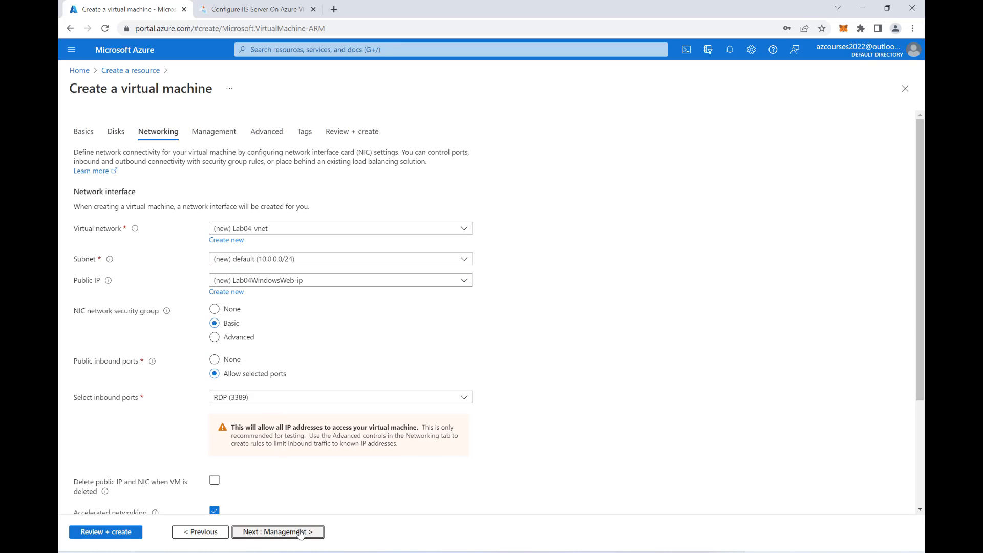
left_click(301, 533)
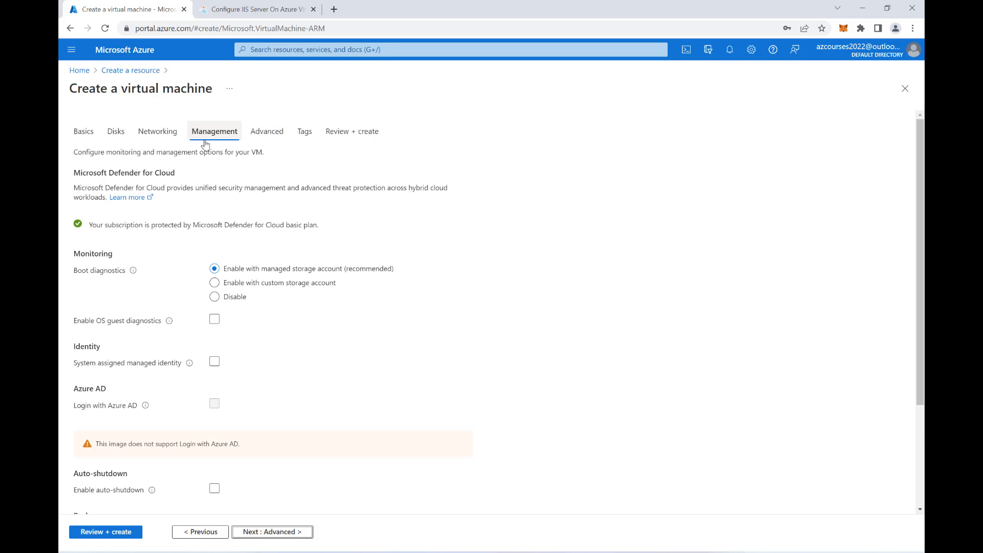
left_click(279, 533)
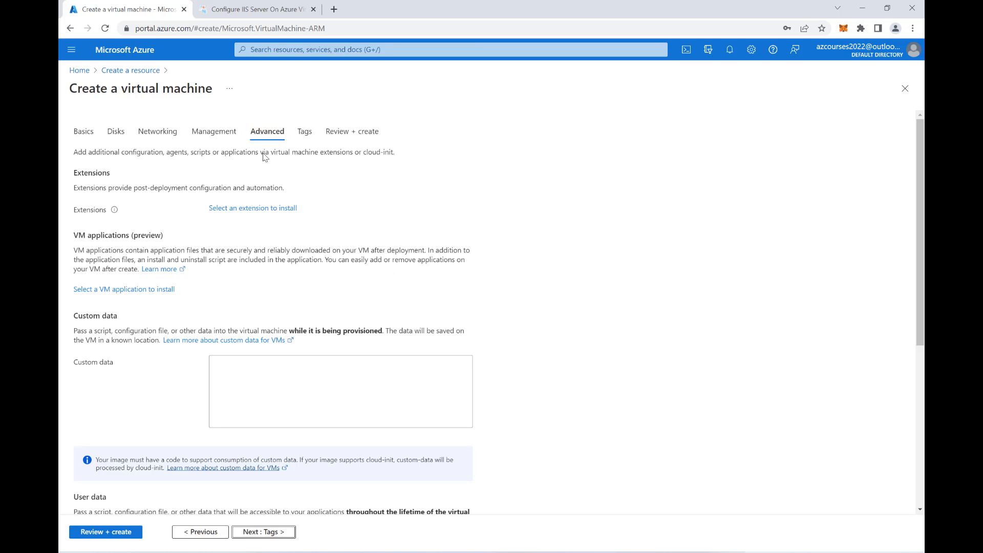
Choose Microsoft's Custom Script Extension as the extension to install on the VM and open its configuration
left_click(263, 210)
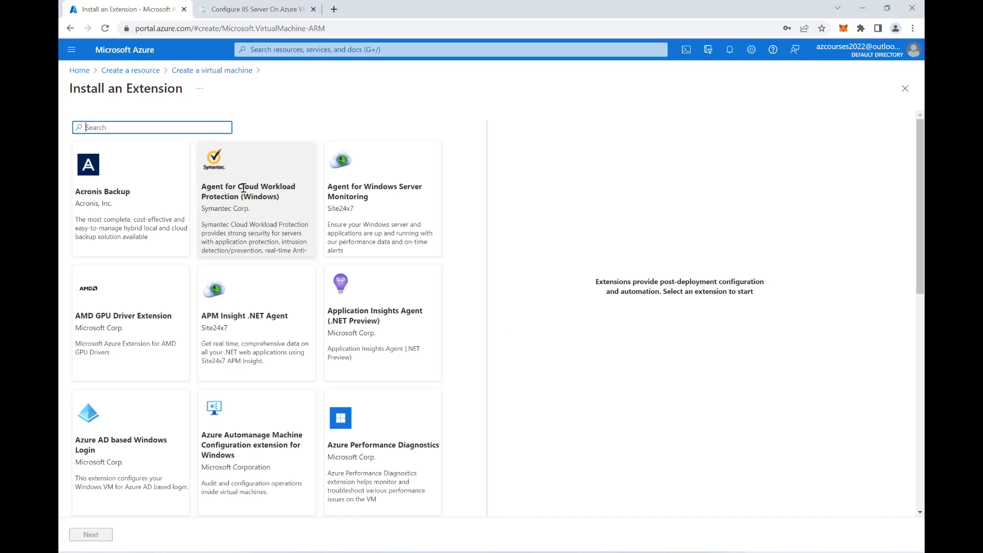
scroll(254, 247, "down", 2)
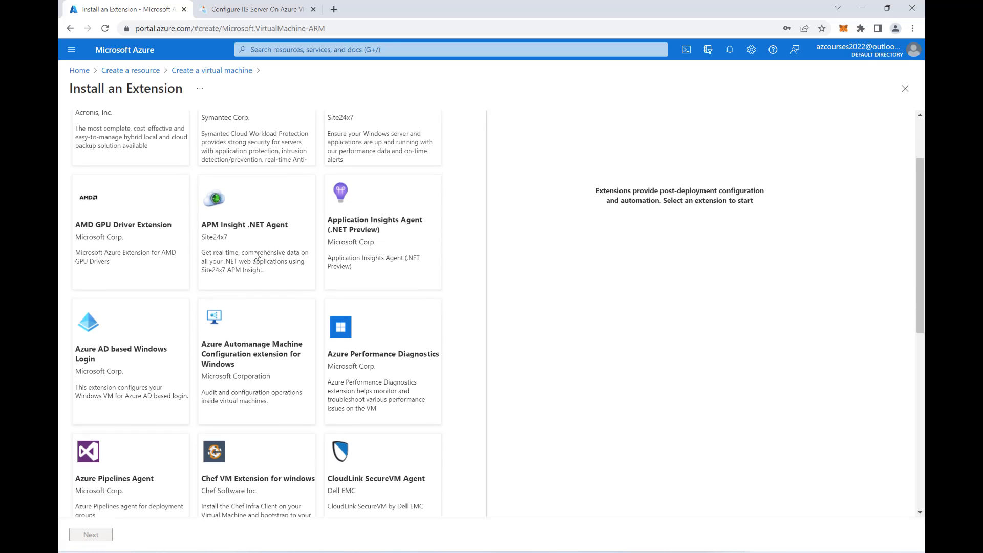
scroll(253, 249, "down", 2)
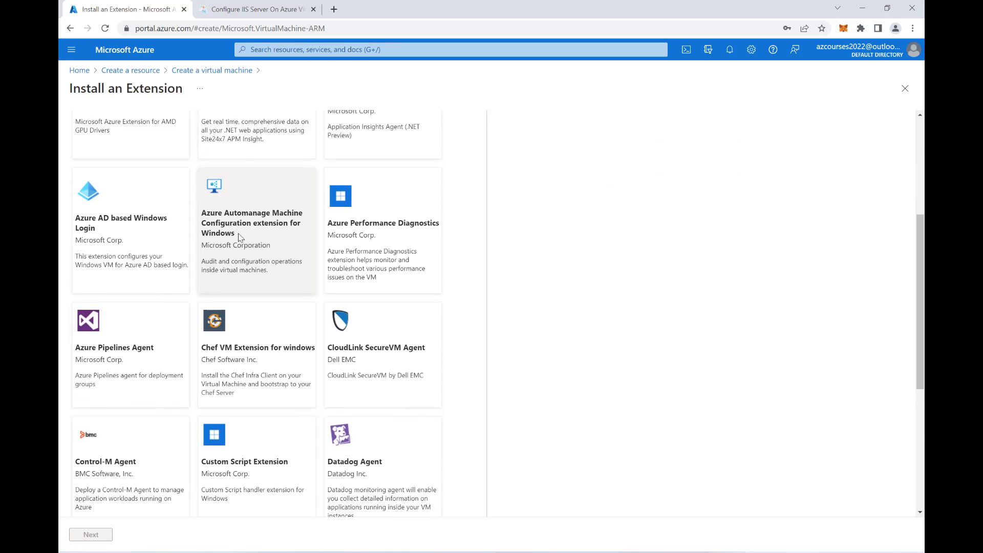
scroll(230, 208, "down", 2)
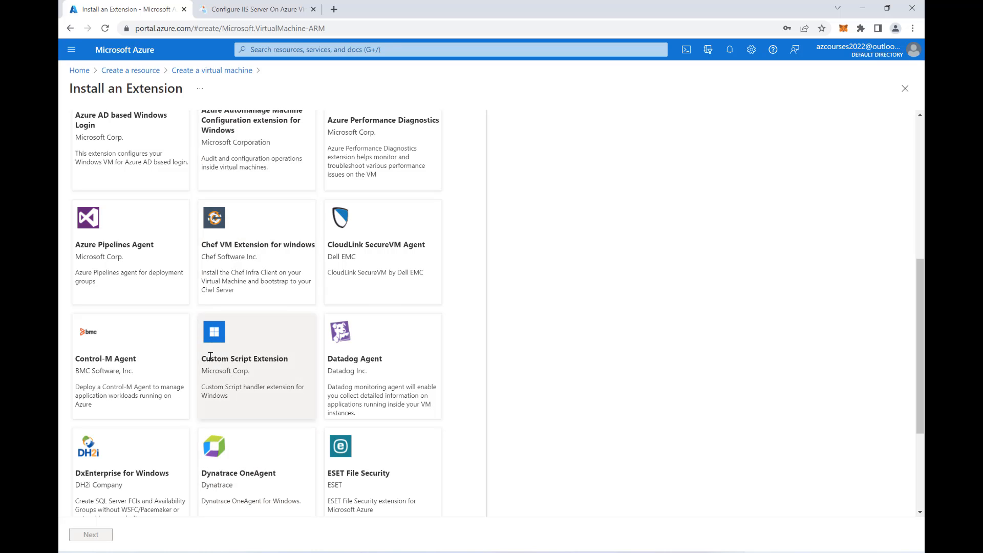
left_click(273, 360)
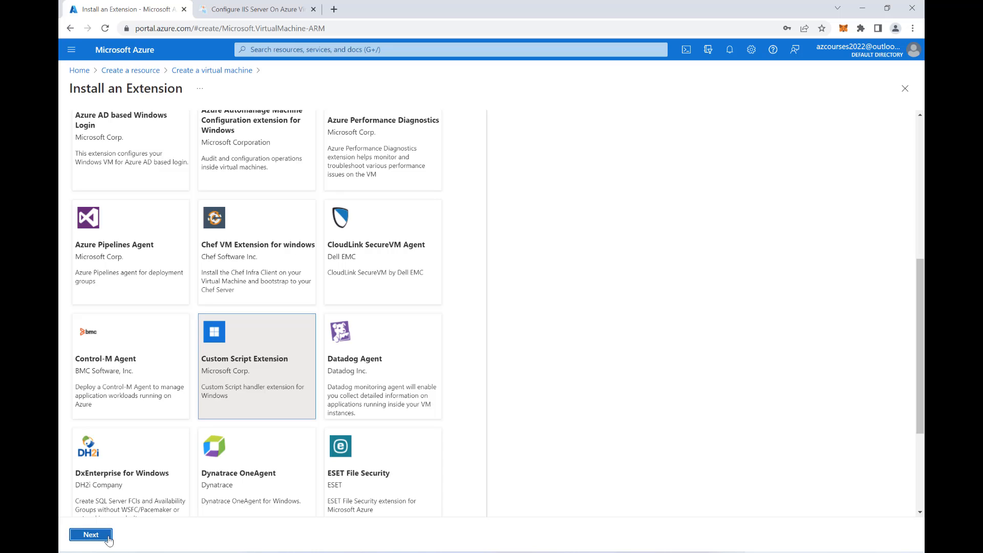
left_click(91, 535)
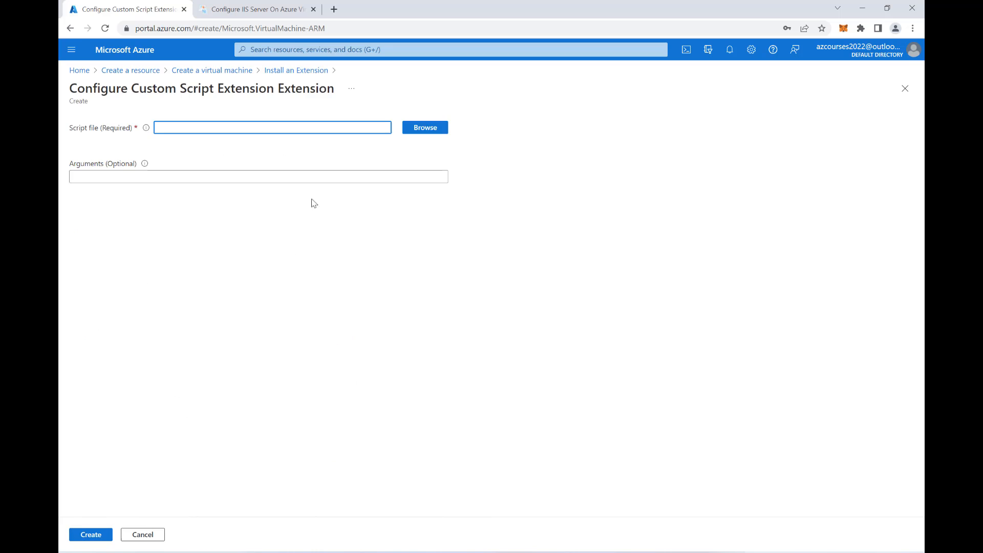
Browse for the extension's script file and create a storage account named lab04webserver in resource group Lab04, checking the deployment notification
left_click(433, 130)
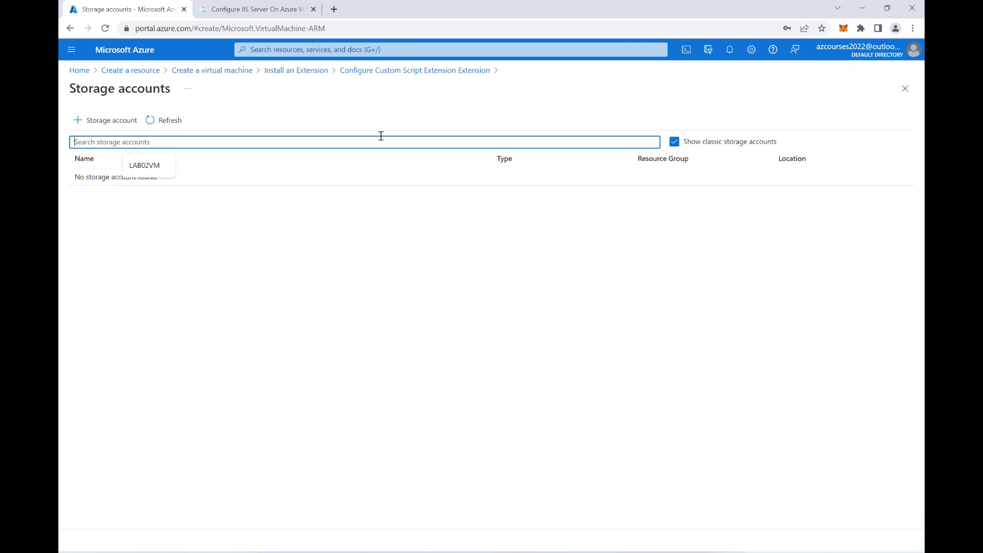
left_click(217, 272)
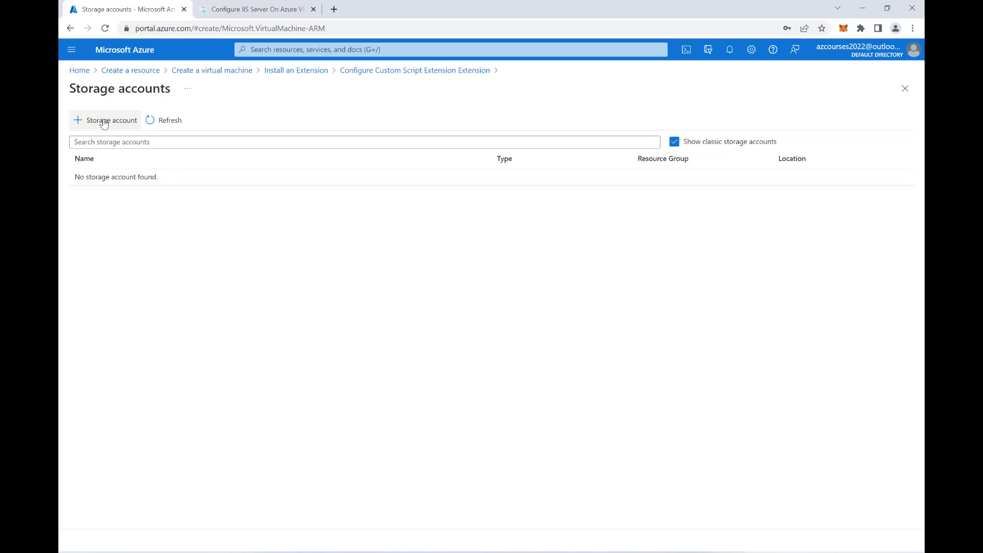
left_click(104, 122)
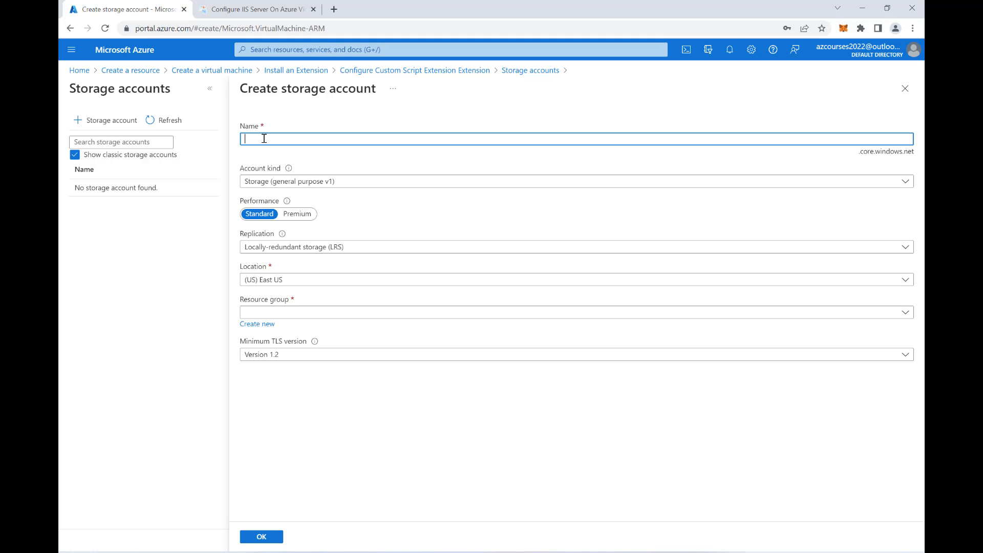
type("lab04")
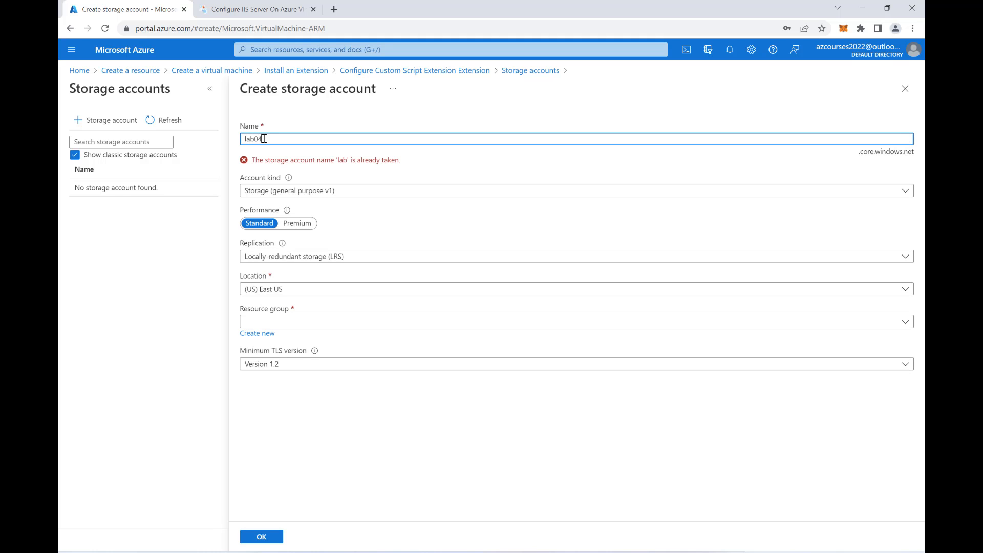
type("st")
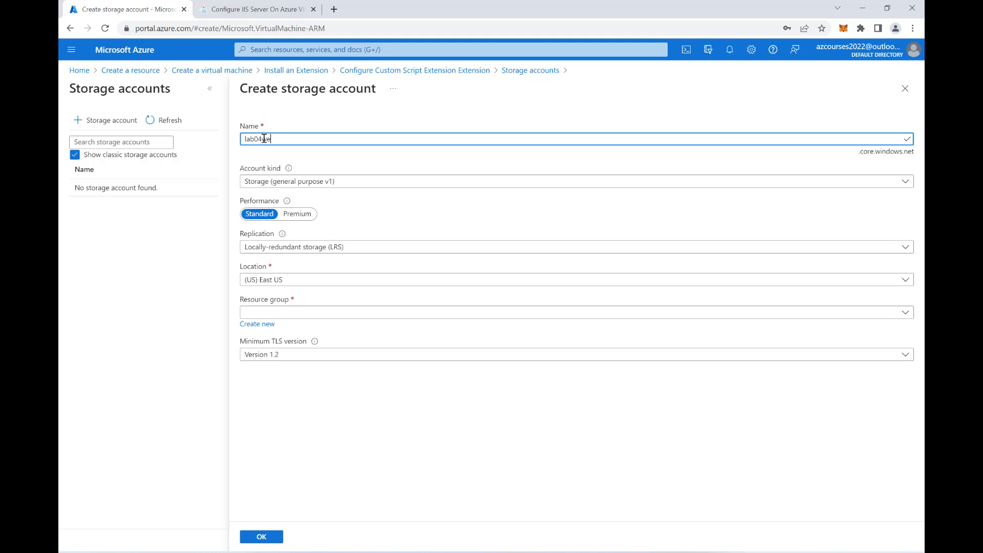
type("bserver")
left_click(323, 314)
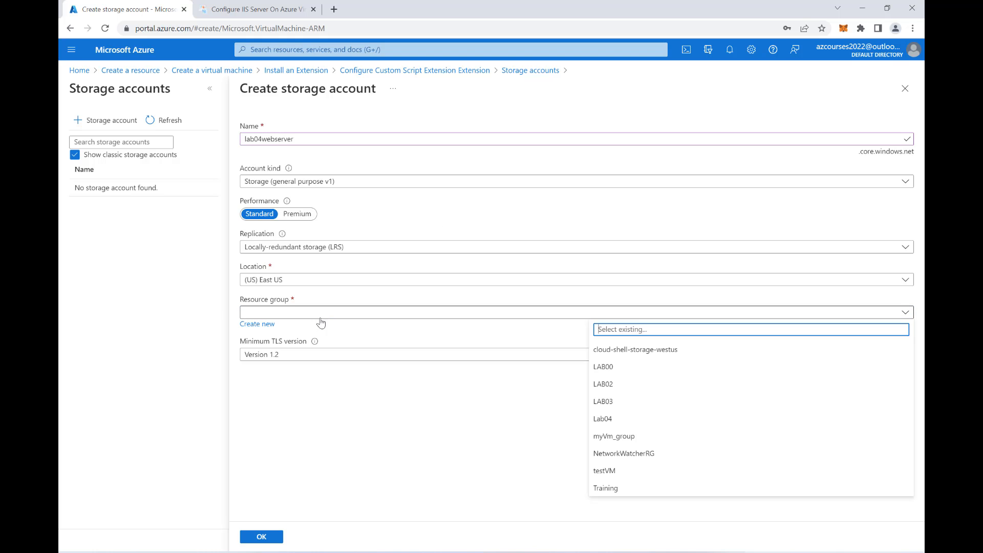
left_click(634, 419)
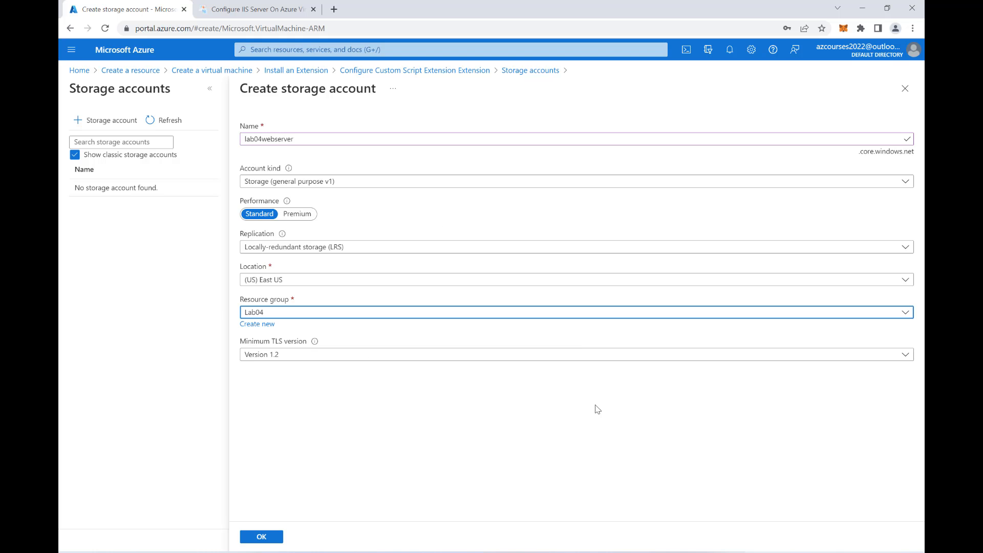
left_click(269, 539)
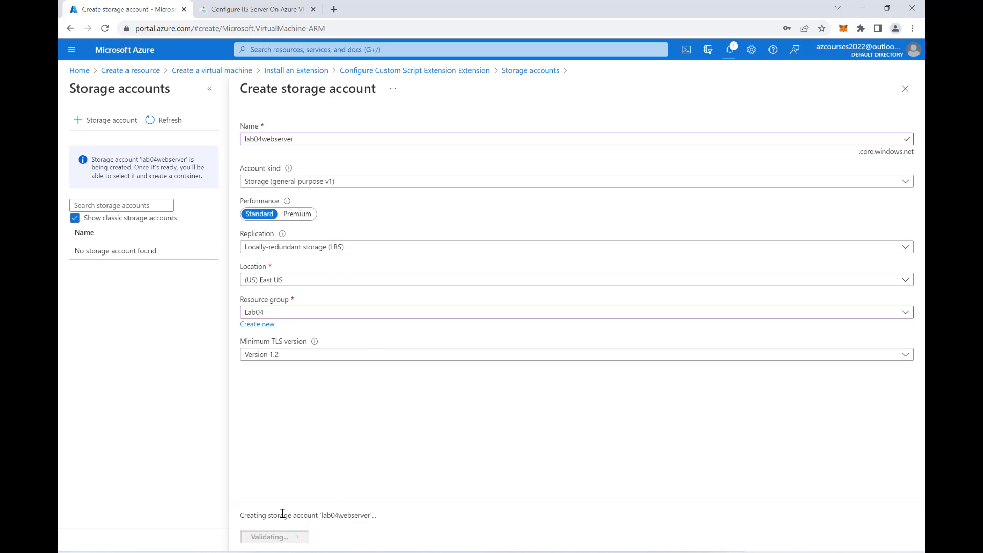
left_click(733, 52)
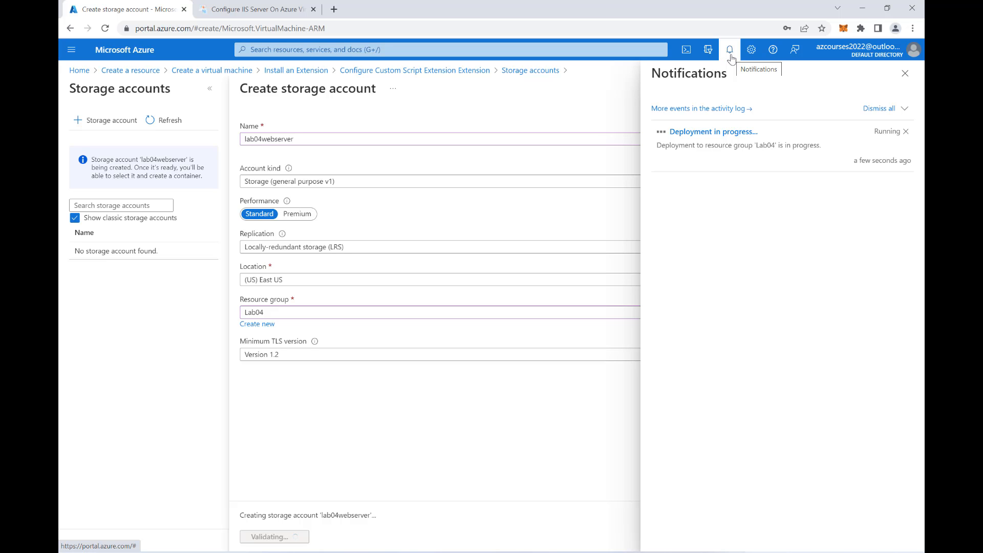
left_click(905, 73)
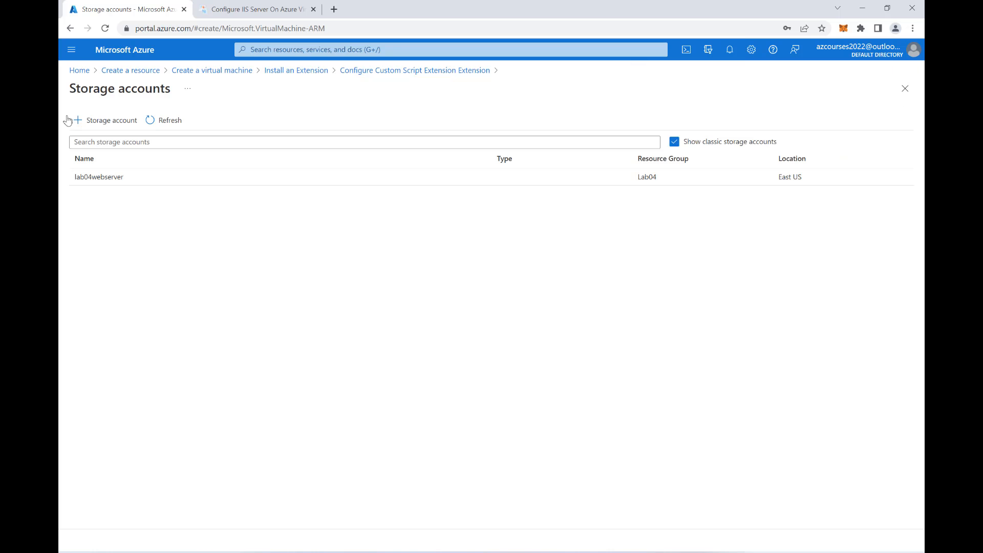
Create a private container named webserver in the lab04webserver storage account
left_click(109, 178)
left_click(271, 123)
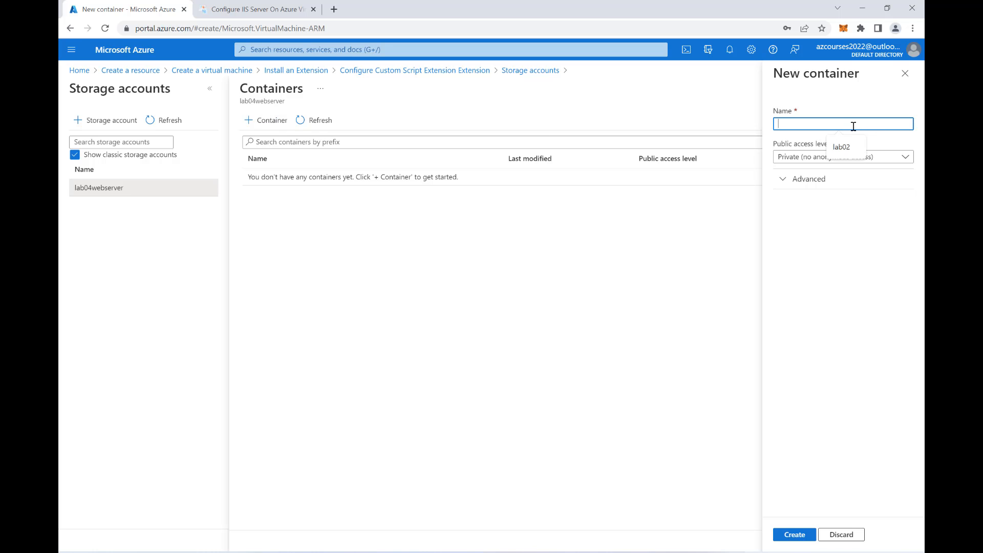
type("webserver")
left_click(794, 535)
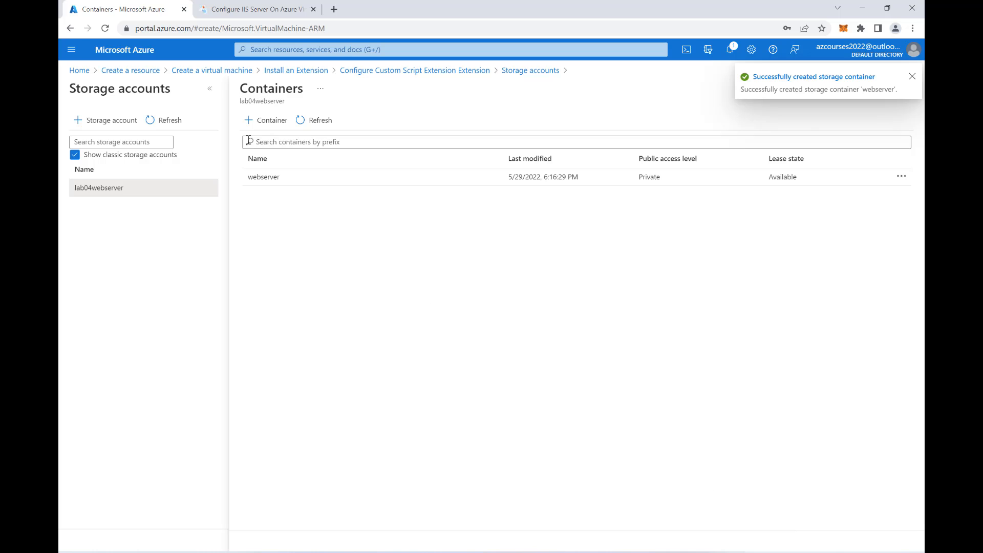
Start a blob upload in the webserver container and check the webserver script's Install-WindowsFeature command in Notepad
left_click(274, 178)
left_click(93, 120)
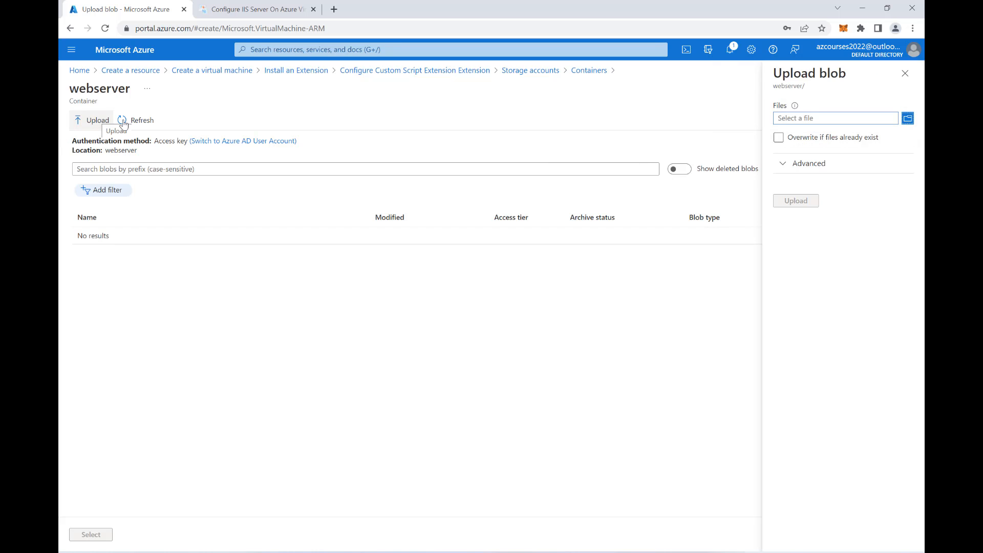
key("alt+Tab")
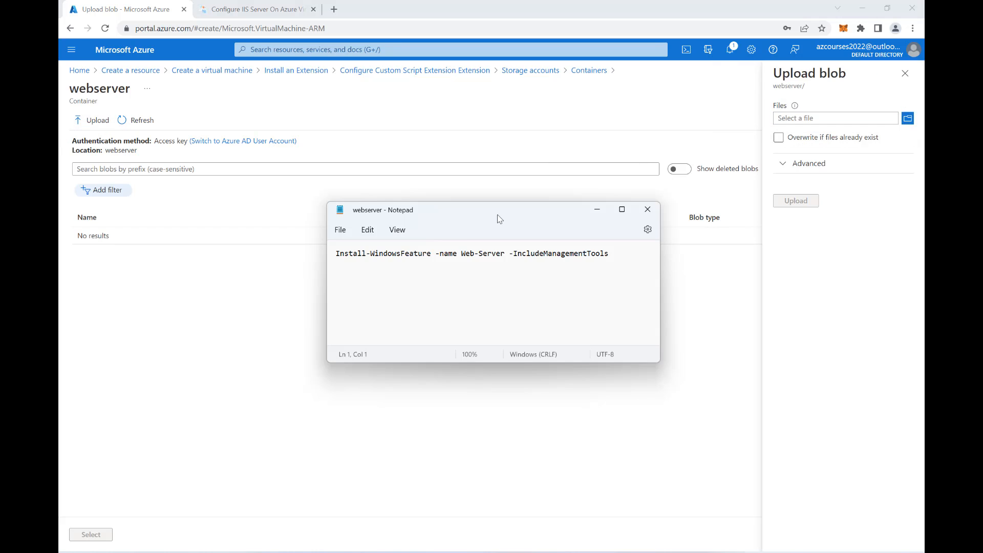
left_click_drag(499, 218, 412, 254)
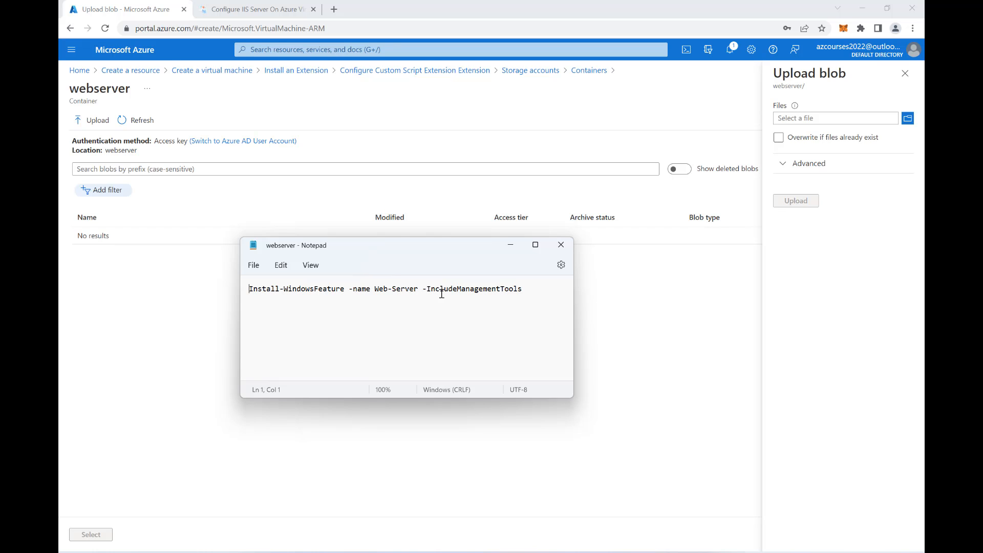
left_click_drag(530, 290, 230, 285)
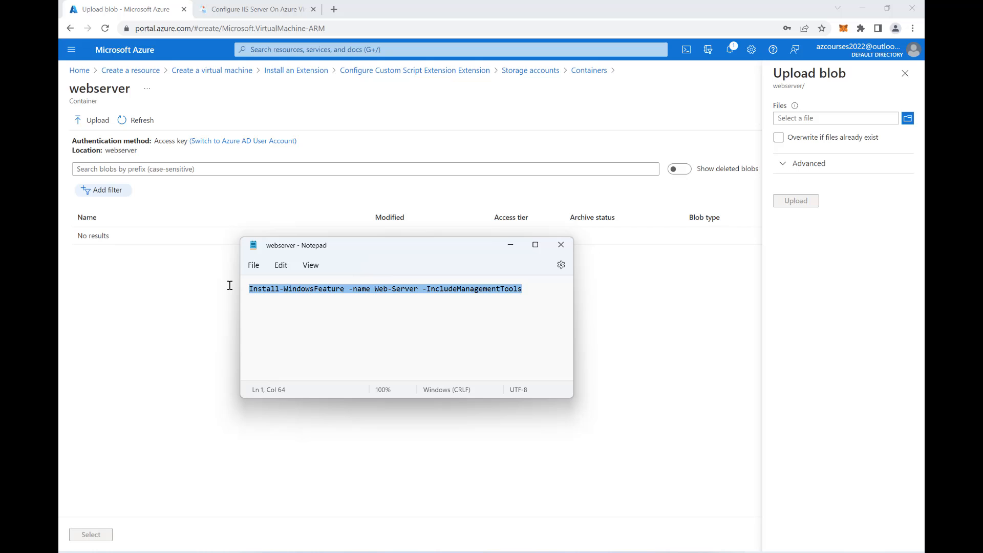
left_click(562, 245)
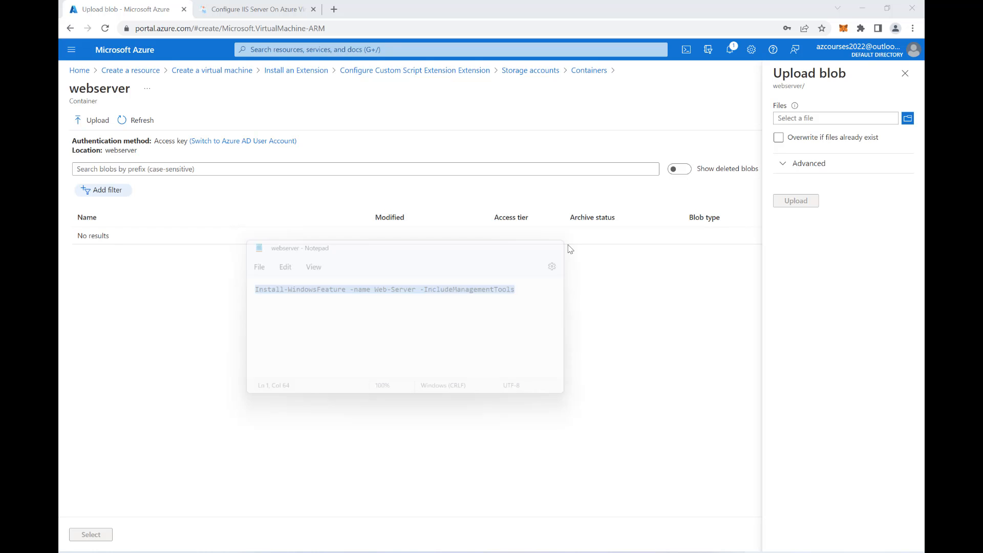
Upload the PowerShell script webserver.ps1 from the Azure files folder to the webserver container and close the upload form
left_click(908, 117)
double_click(194, 172)
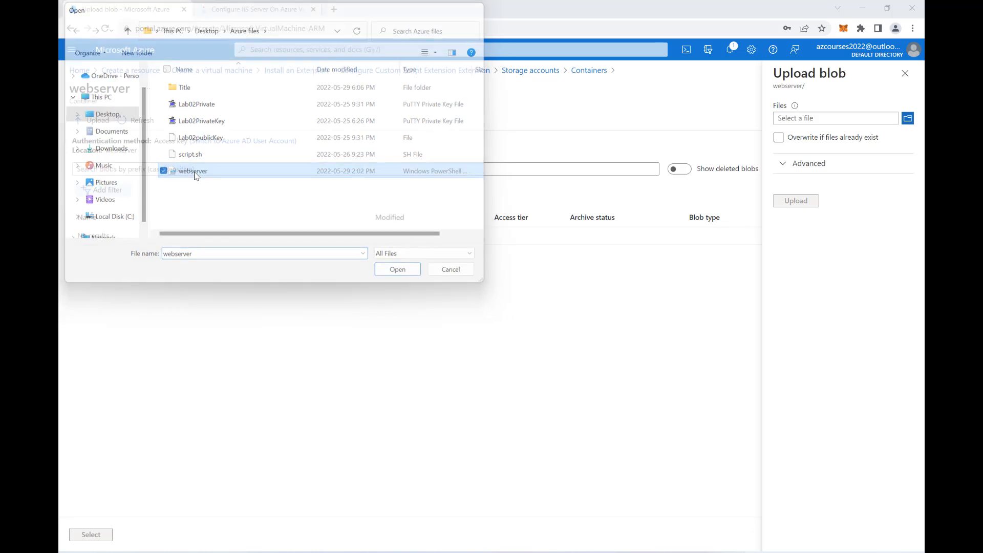
left_click(796, 202)
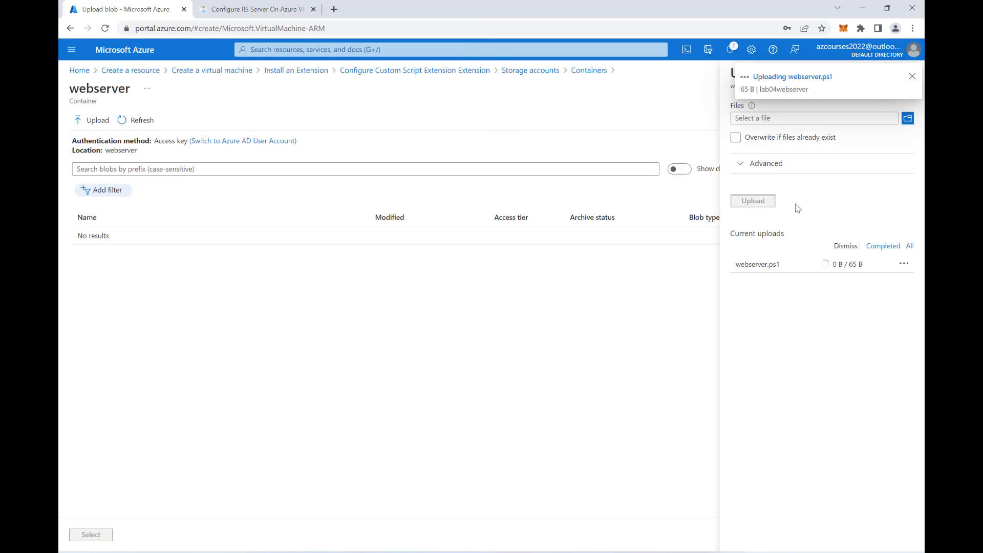
left_click(908, 76)
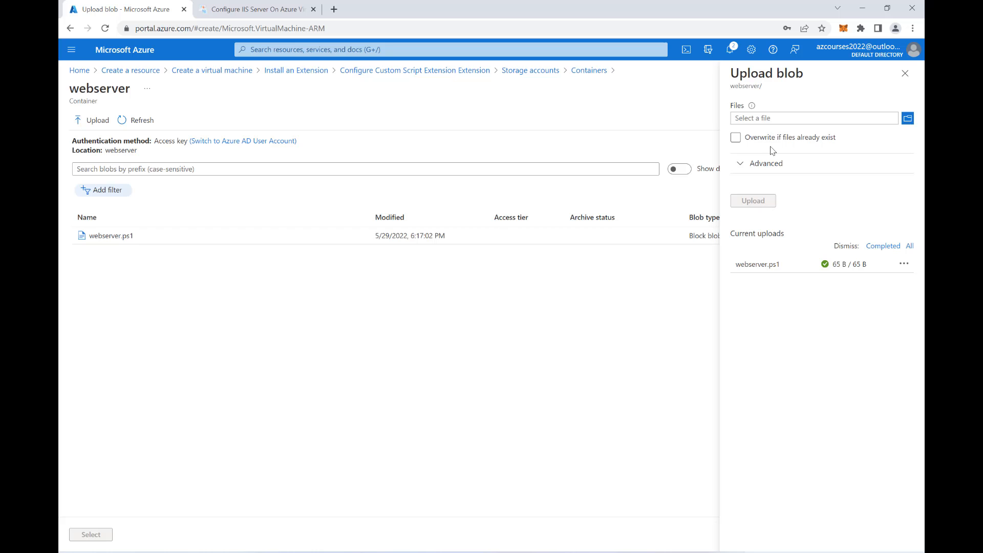
left_click(905, 73)
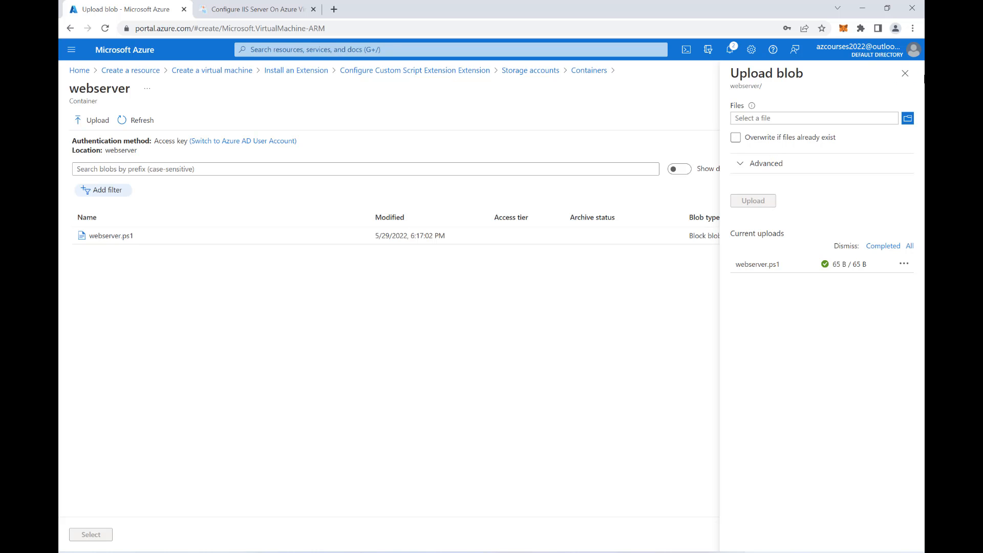
Use the uploaded webserver.ps1 as the Custom Script Extension's script file, without arguments, and add the extension to the VM
left_click(111, 236)
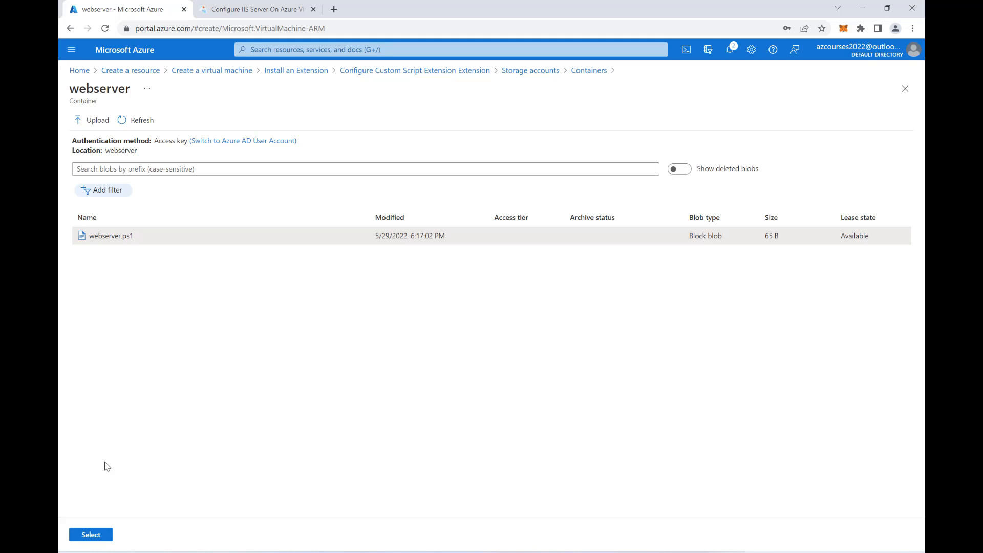
left_click(91, 535)
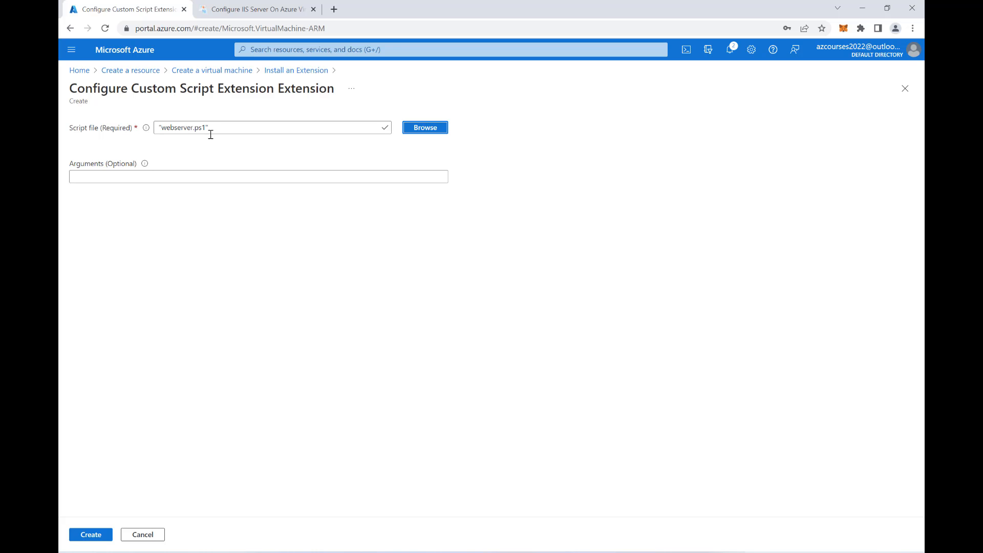
left_click(95, 535)
Validate the Lab04WindowsWeb virtual machine's configuration and deploy it
left_click(126, 534)
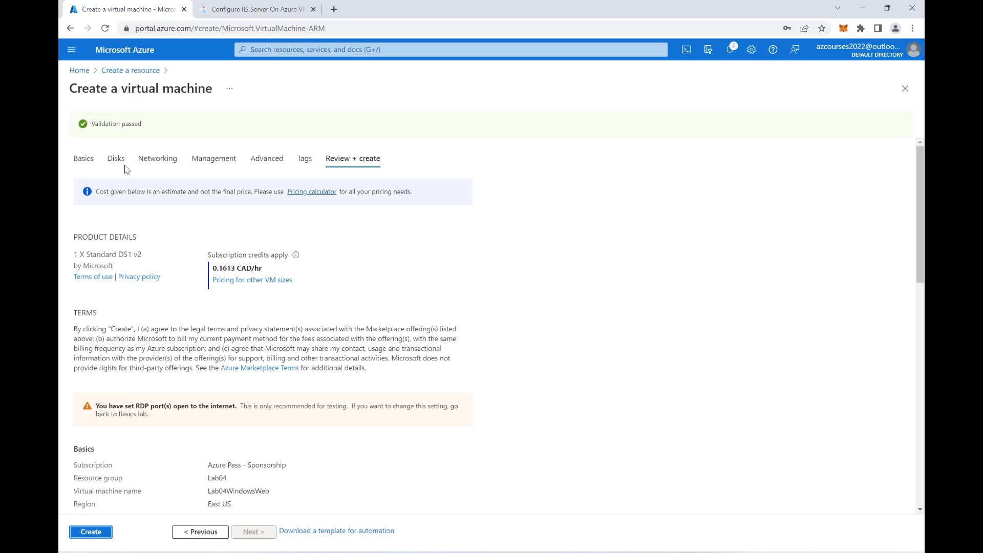
left_click(89, 535)
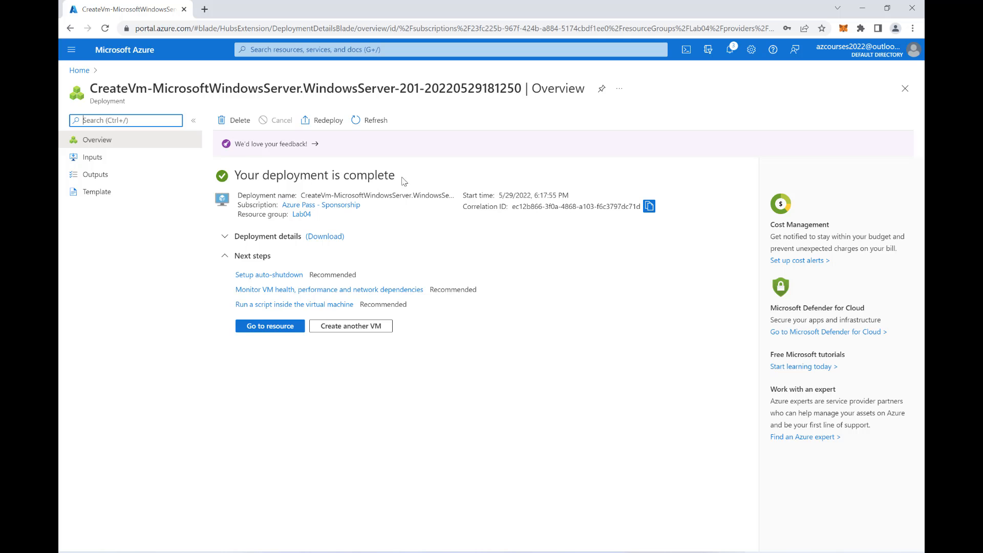
Open the deployed VM's overview and check its status and operating system
left_click(284, 327)
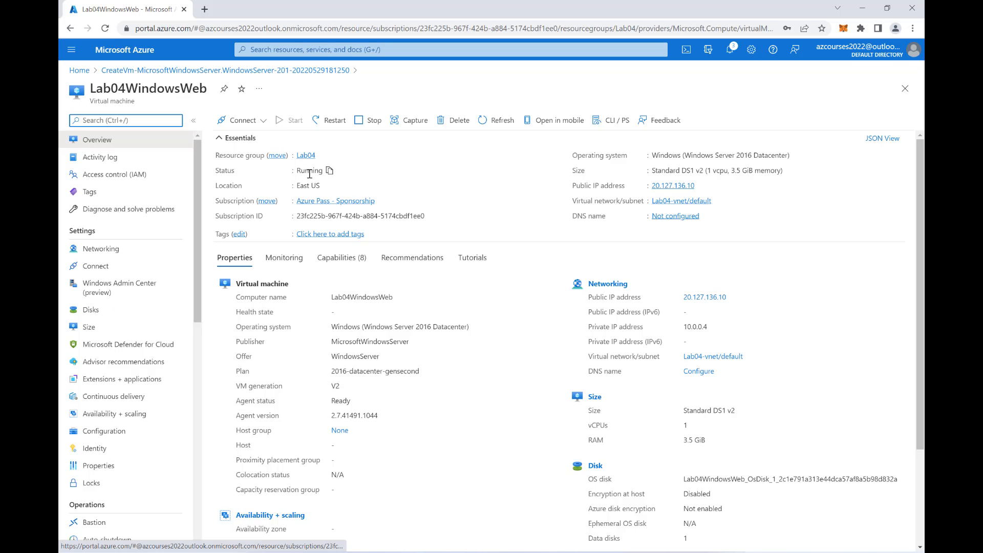
left_click_drag(296, 171, 317, 172)
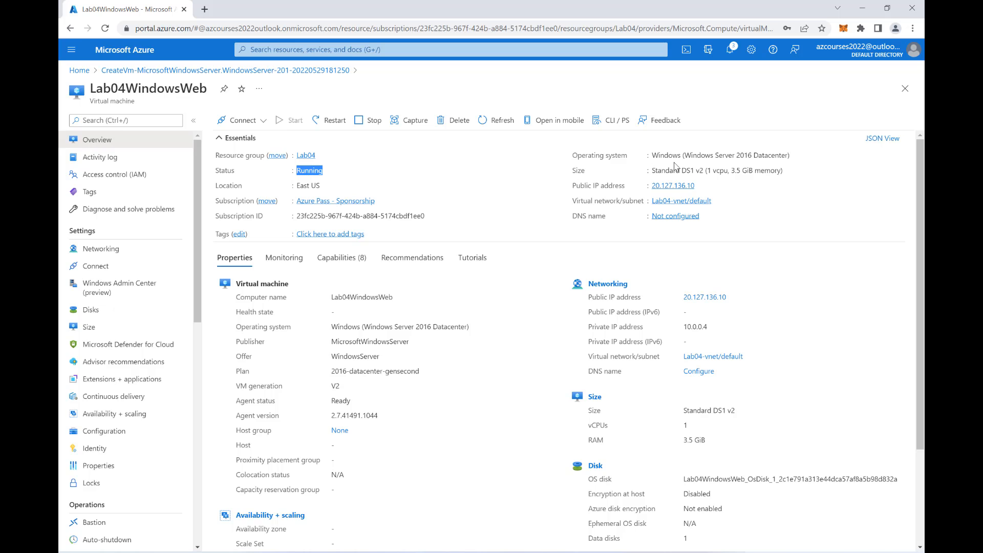
left_click_drag(652, 155, 789, 158)
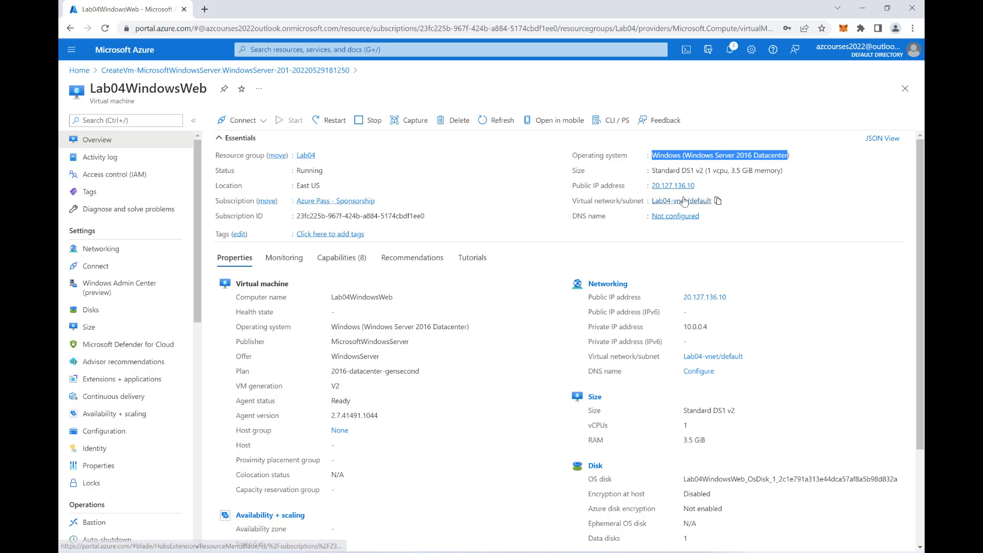
Copy the VM's public IP address and use it to start a connection in Remote Desktop Connection
left_click(701, 186)
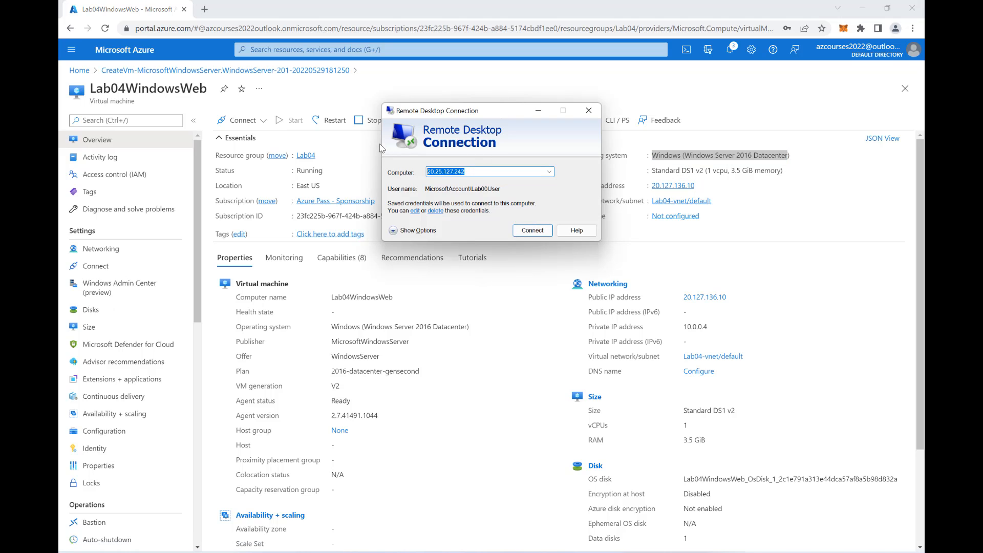
key("ctrl+v")
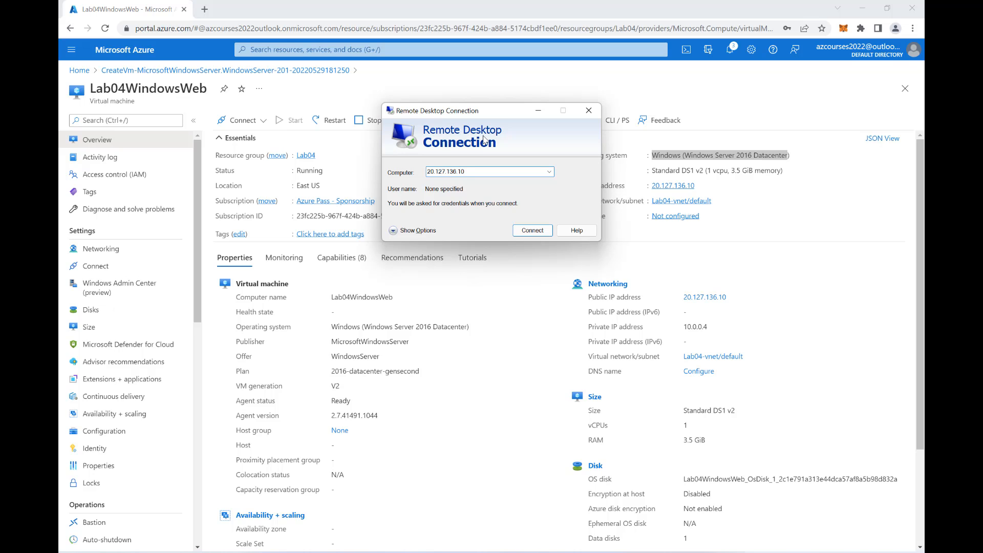
left_click(541, 227)
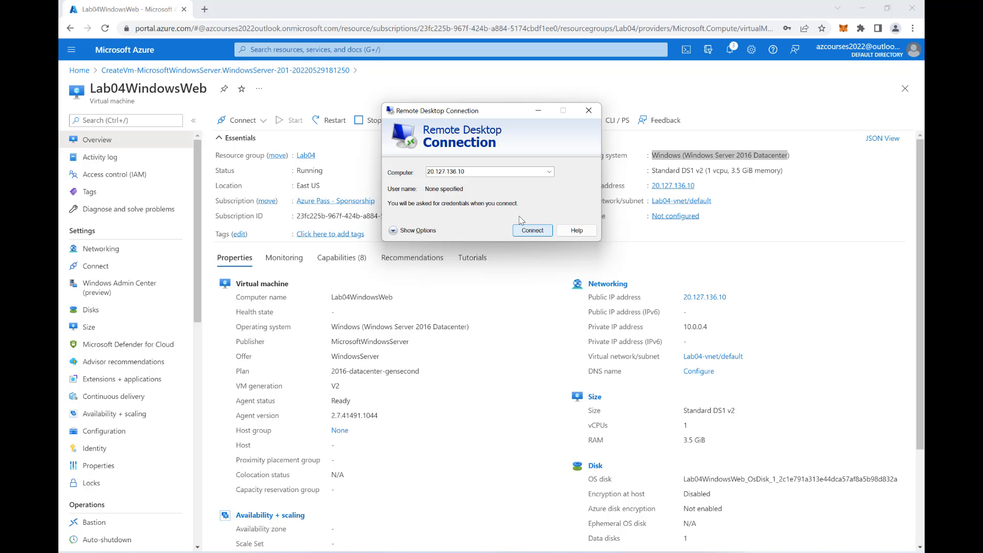
left_click(531, 232)
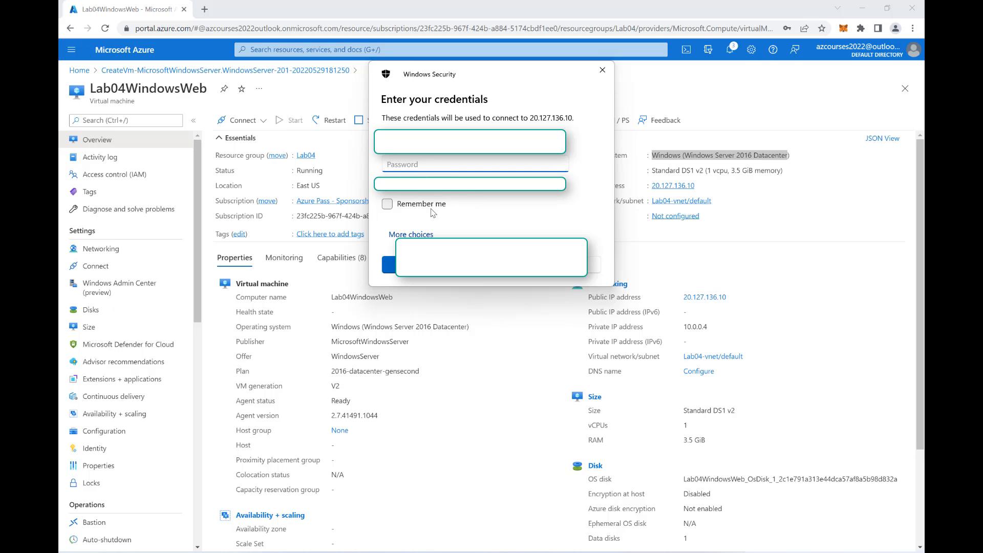
Sign in with a different account as Lab00User with the account password, accept the unverified certificate, and decline network discovery on the server
left_click(424, 234)
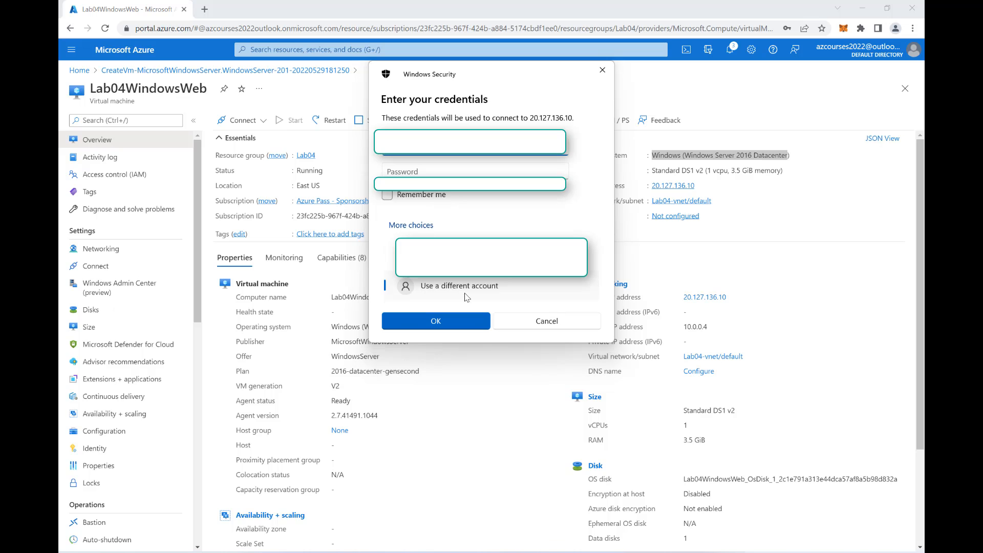
left_click(467, 297)
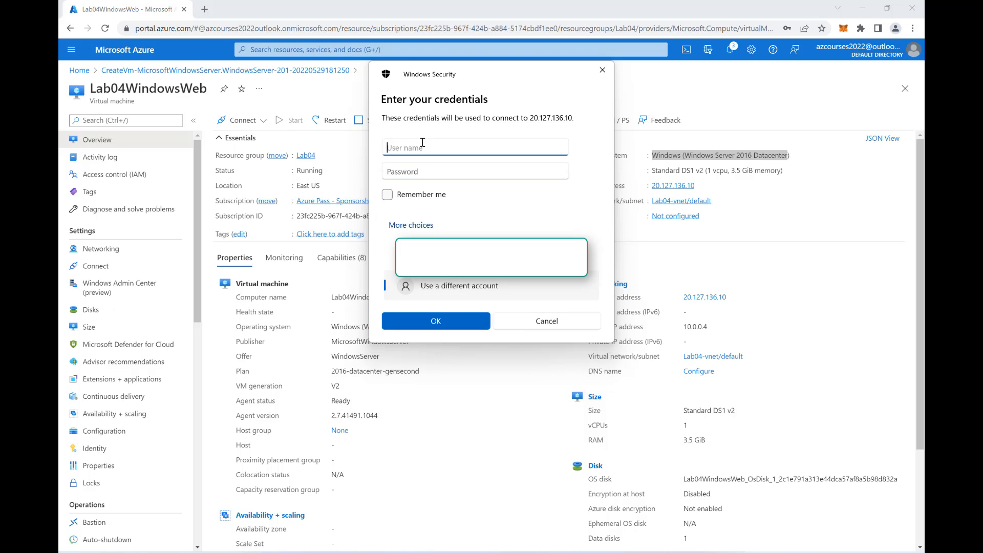
type("Lab00User")
key("Tab")
type("P")
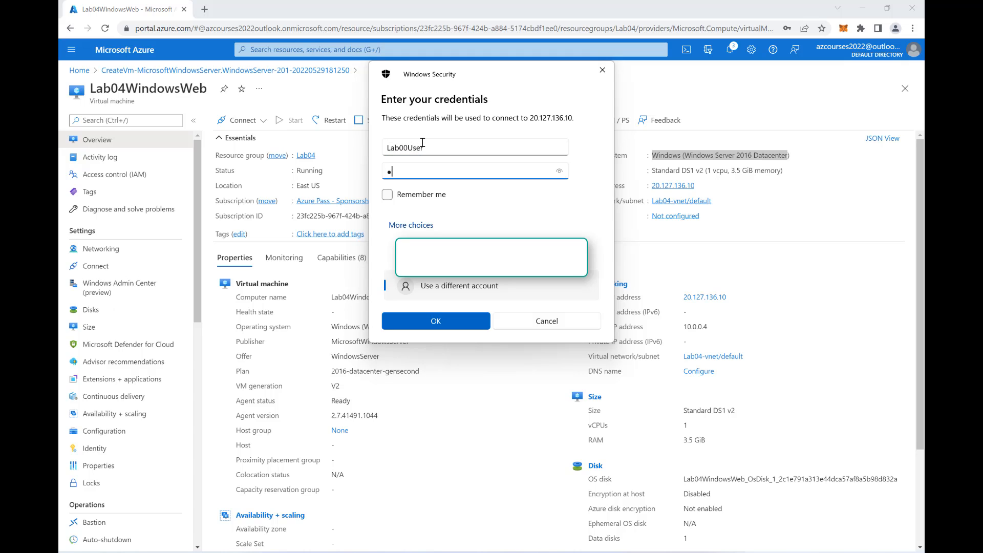
type("•••••")
left_click(441, 321)
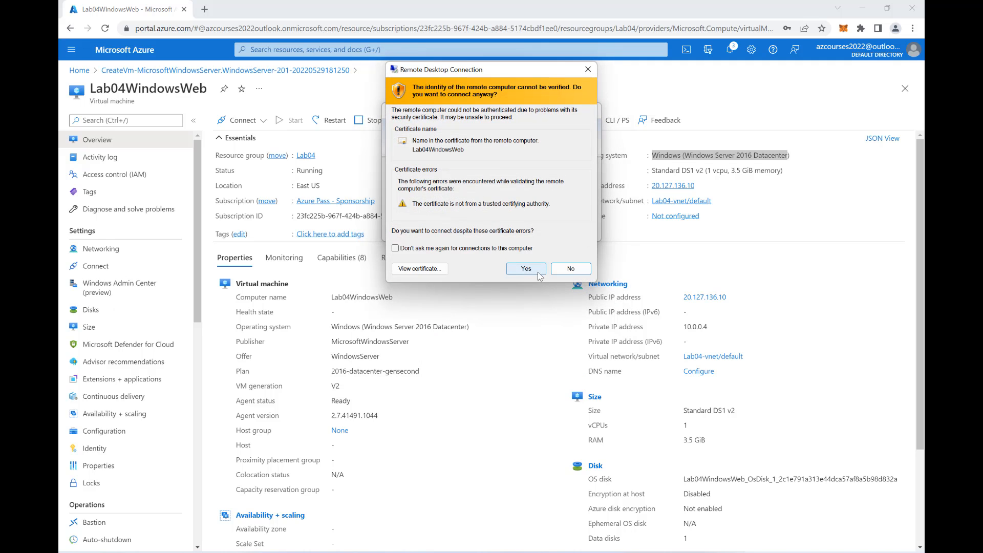
left_click(538, 273)
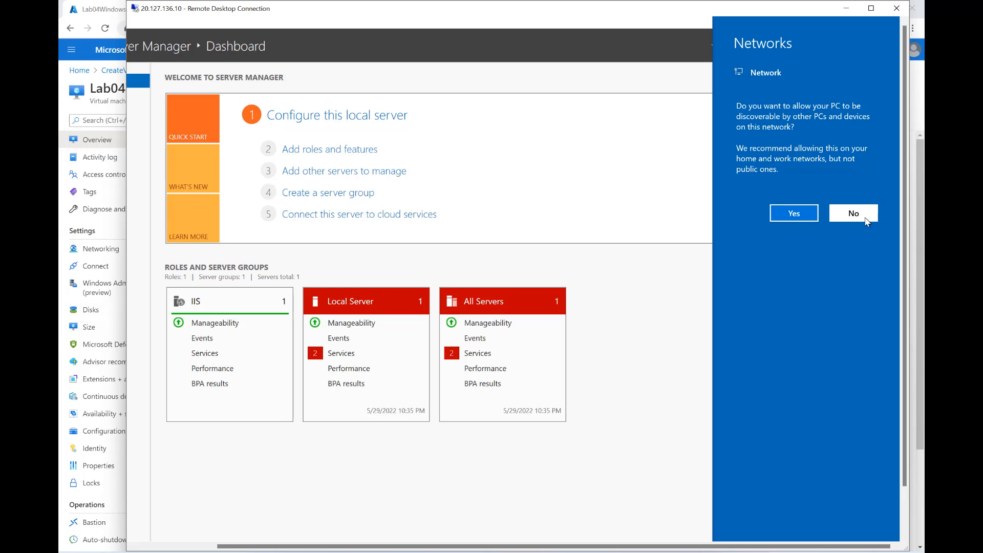
left_click(867, 221)
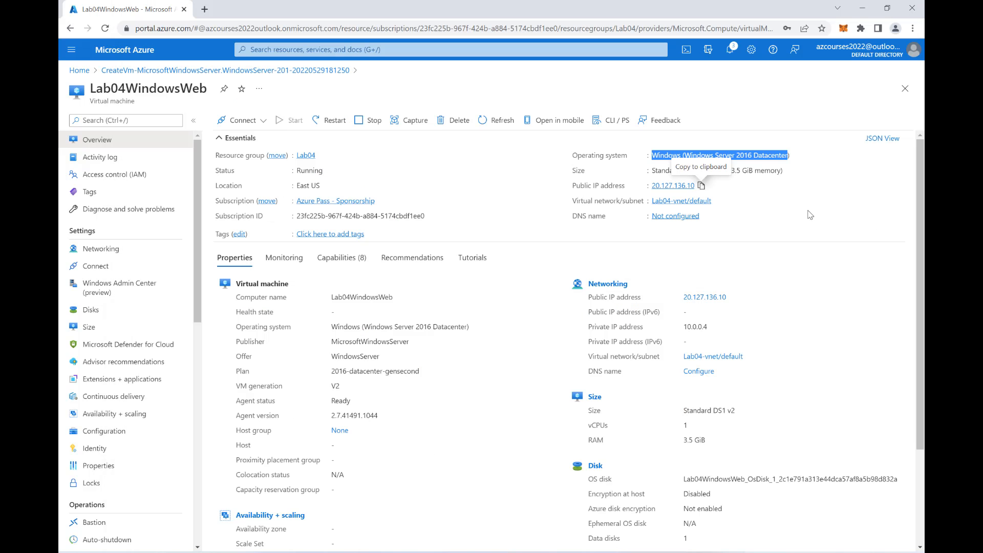
Copy the VM's public IP address from the Azure portal and browse to it in a new browser tab
left_click(701, 185)
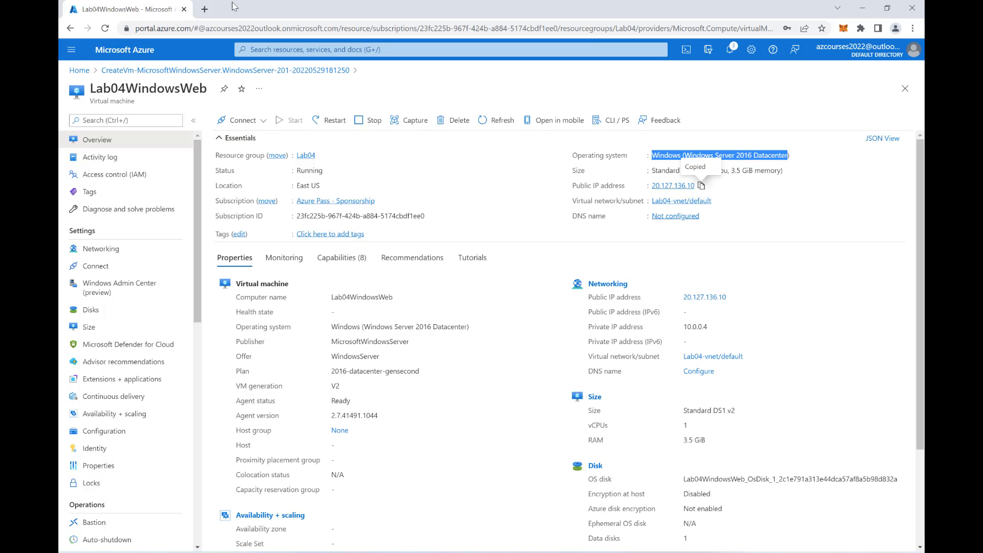
left_click(204, 9)
left_click(216, 30)
key("ctrl+v")
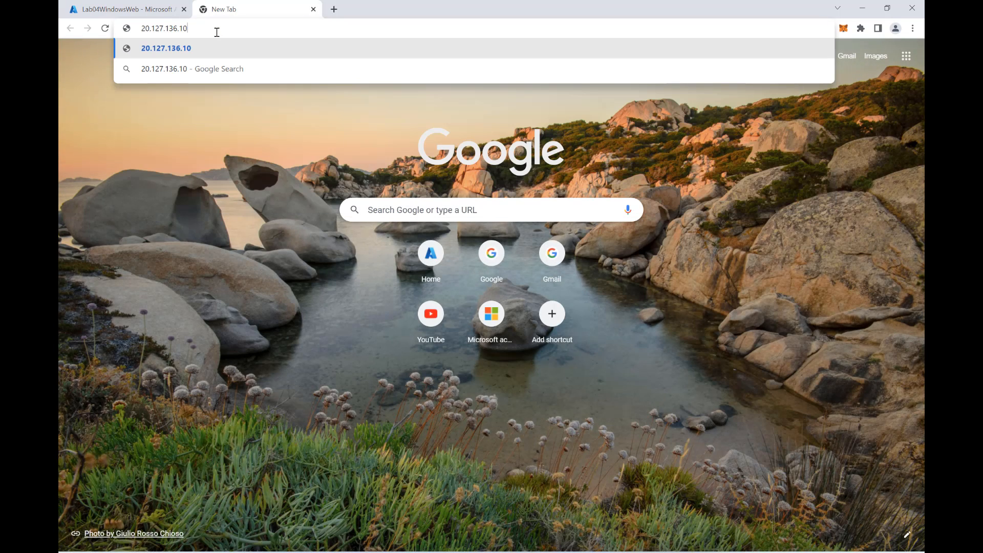
key("Return")
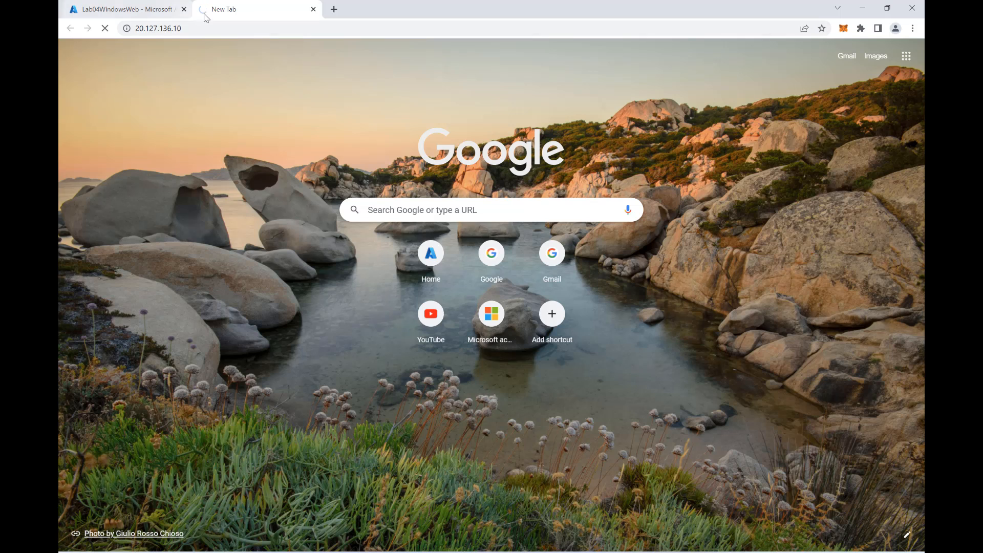
Add an inbound security rule named Port_80 on the Lab04WindowsWeb networking page that allows the HTTP service
left_click(138, 9)
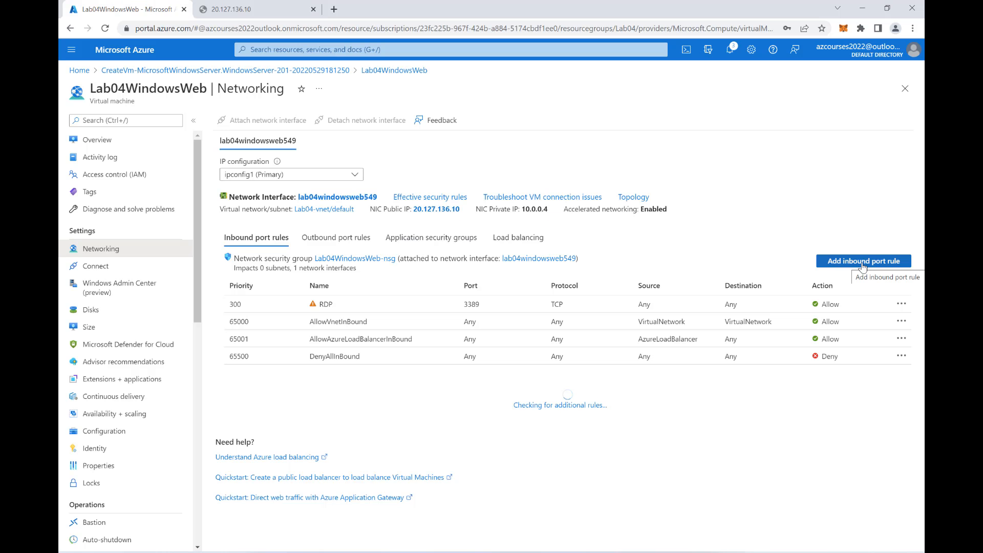
left_click(863, 265)
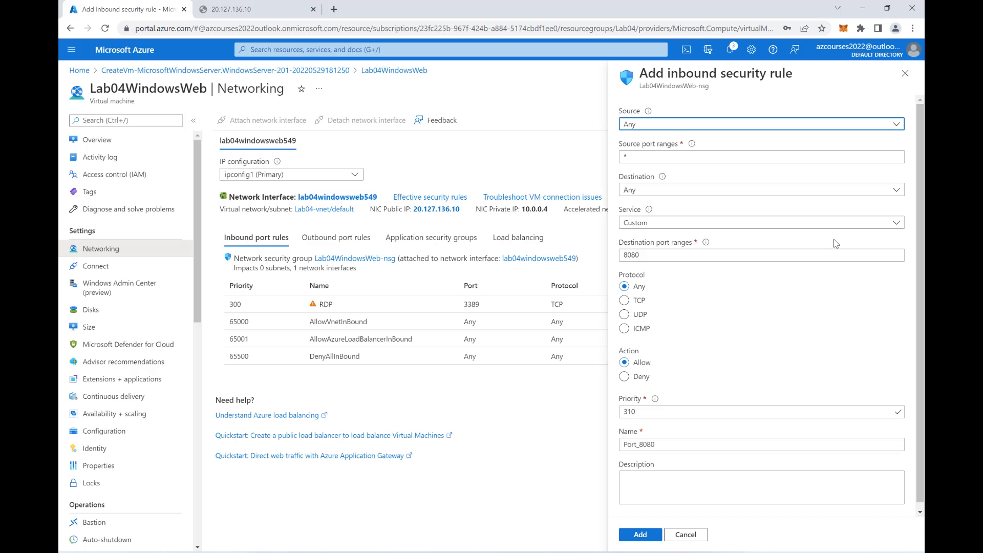
left_click(662, 224)
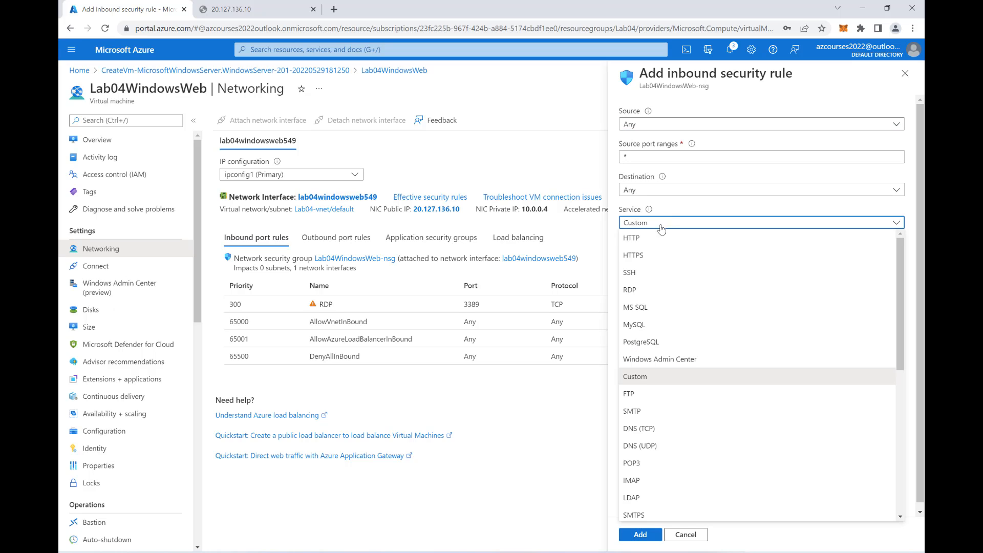
left_click(639, 241)
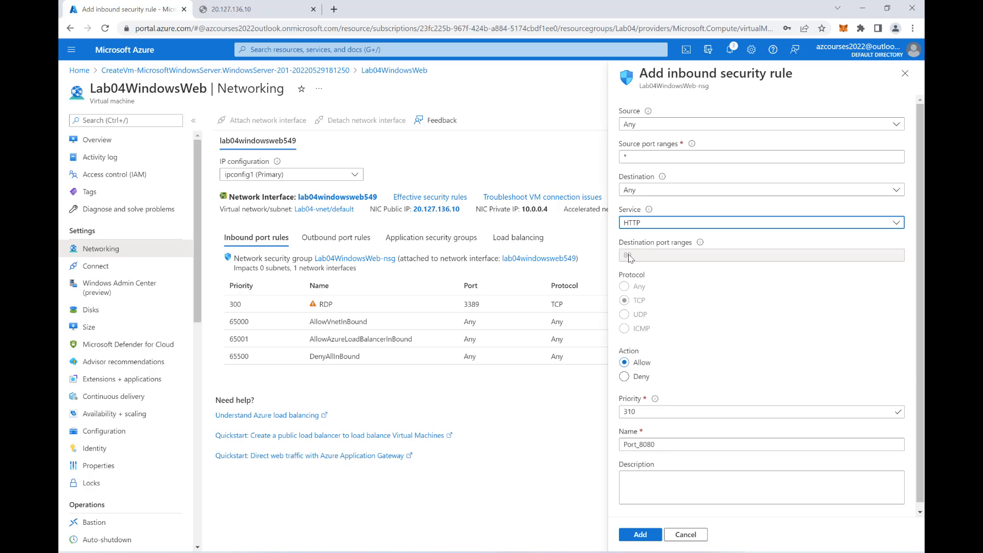
left_click(663, 447)
key("BackSpace")
key("BackSpace")
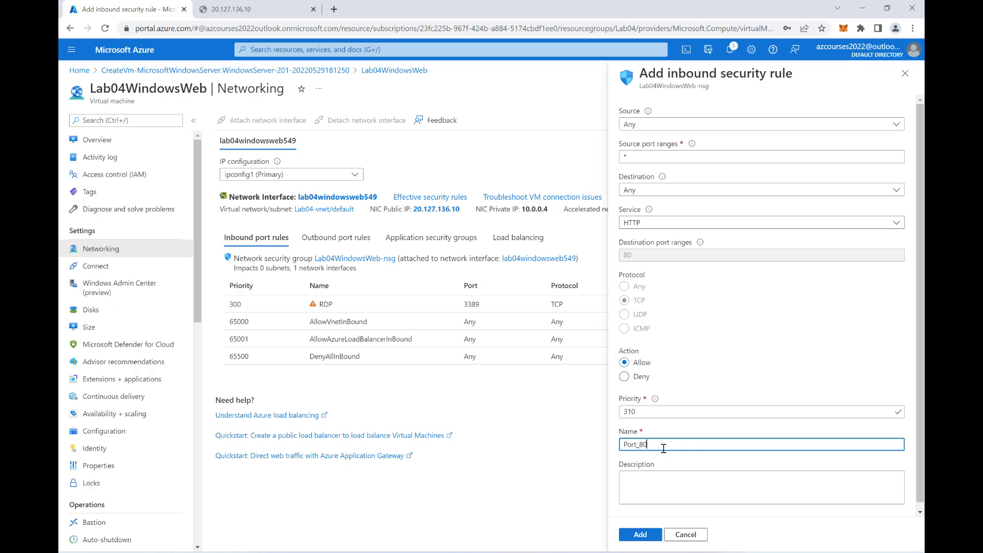
left_click(637, 534)
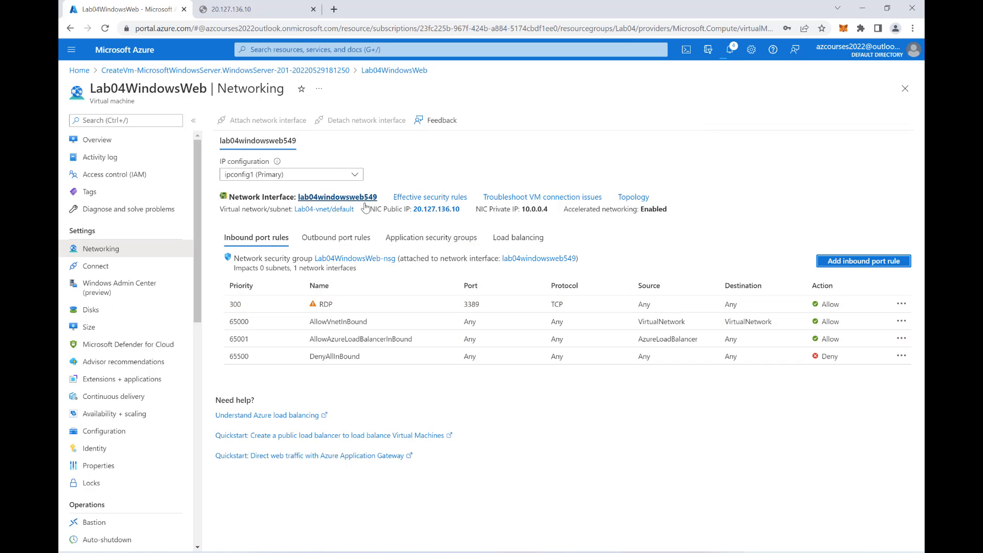
Retry loading the site at the VM's public IP address and refresh the VM's inbound port rules in the Azure portal
left_click(231, 10)
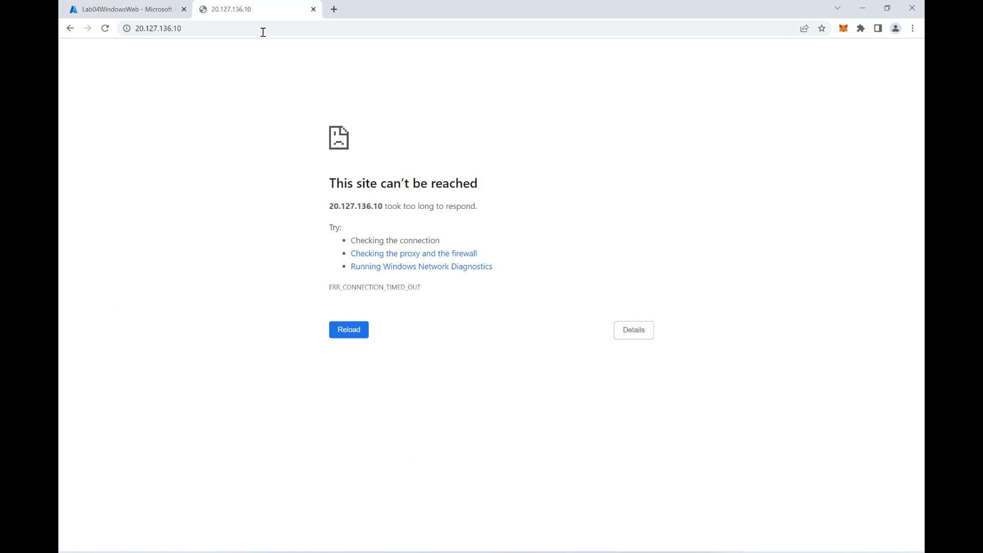
left_click(261, 30)
key("Return")
left_click(127, 12)
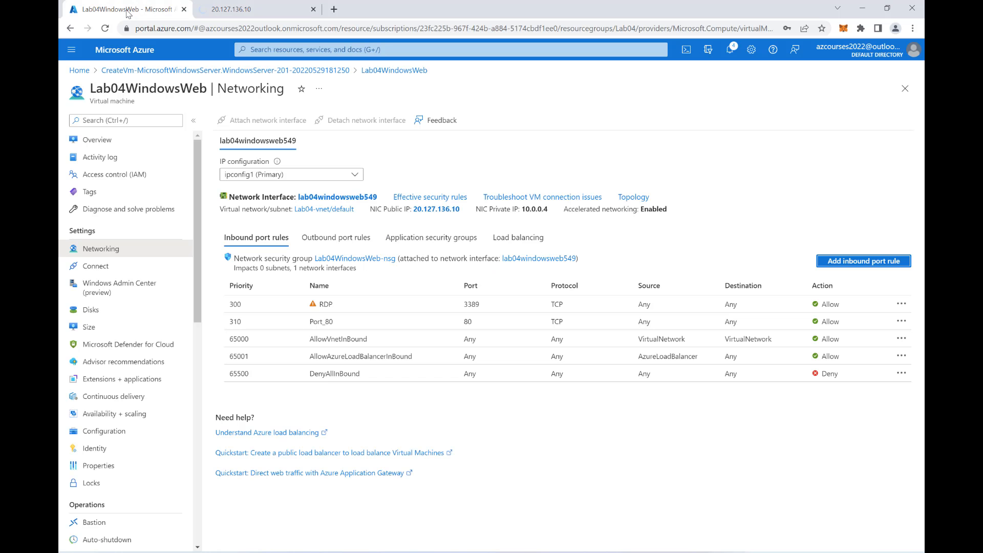
left_click(106, 28)
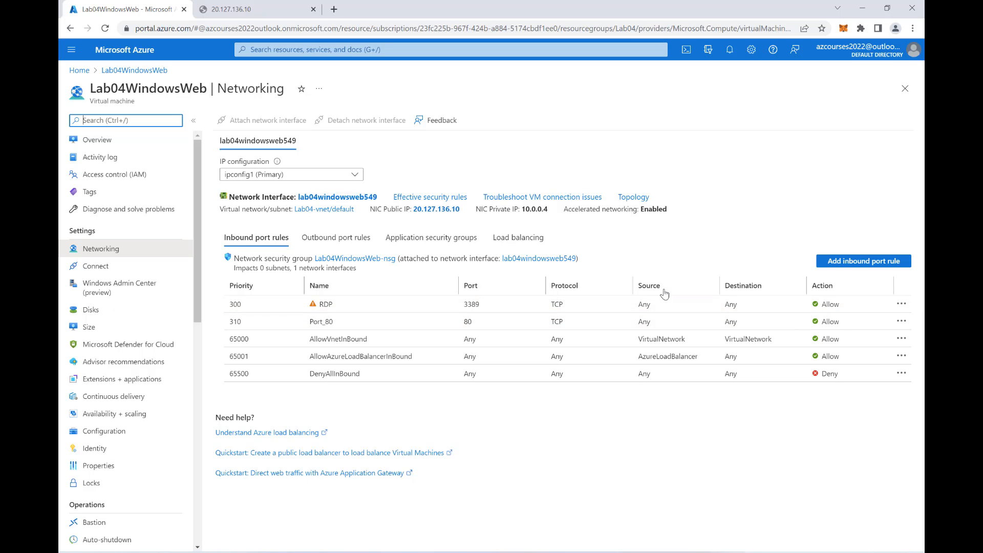
Retry the VM's web page, using a fresh browser tab to browse to 20.127.136.10
left_click(258, 9)
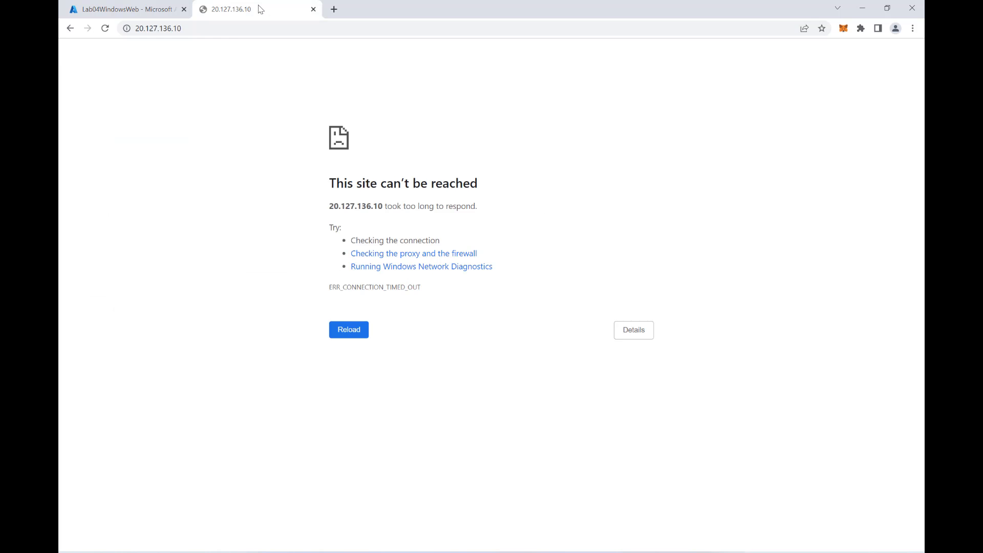
left_click(236, 33)
key("Return")
left_click(209, 27)
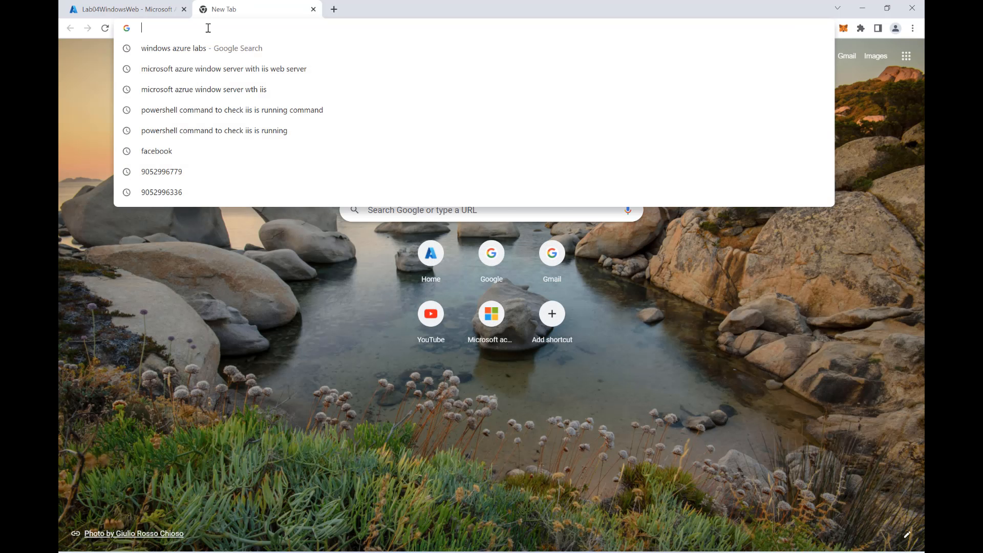
key("ctrl+v")
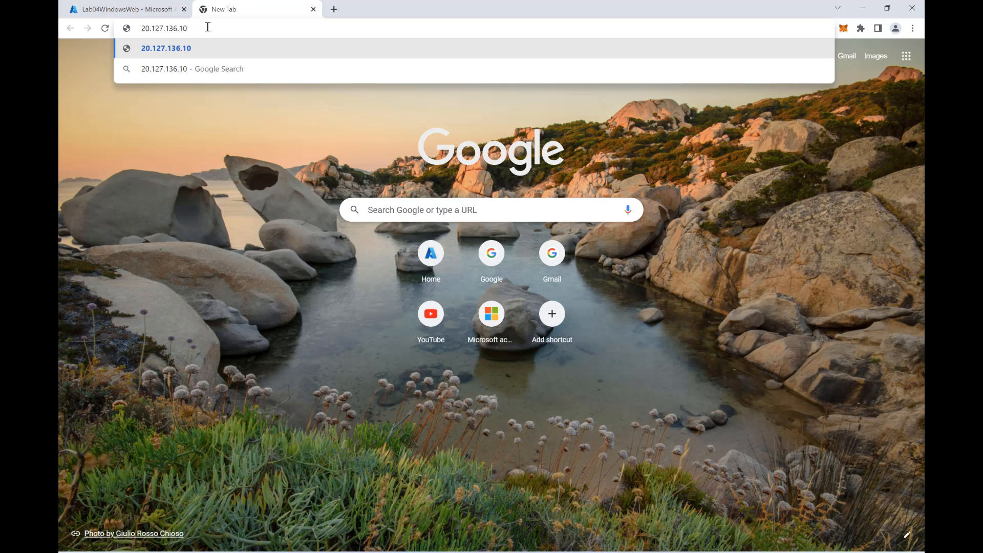
key("Return")
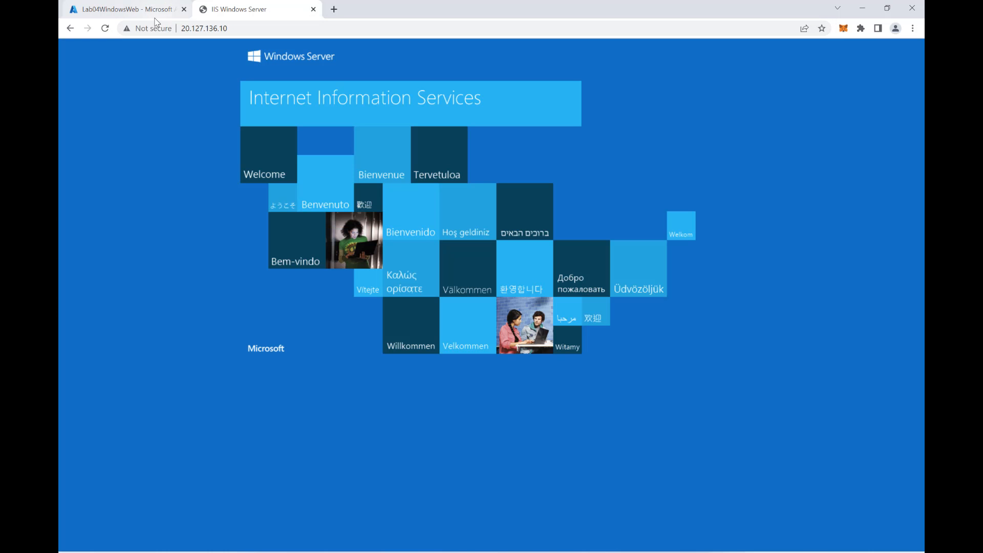